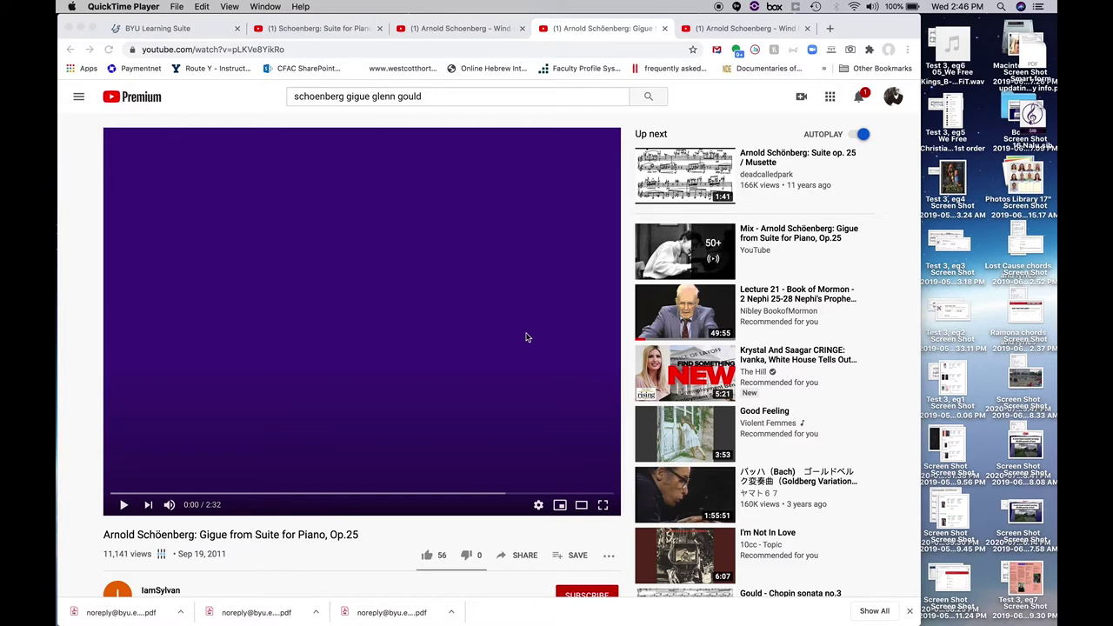
Bring Acrobat forward and display Prelude count.pdf with Example 10-4's pencilled row numbers
mouse_move(551, 611)
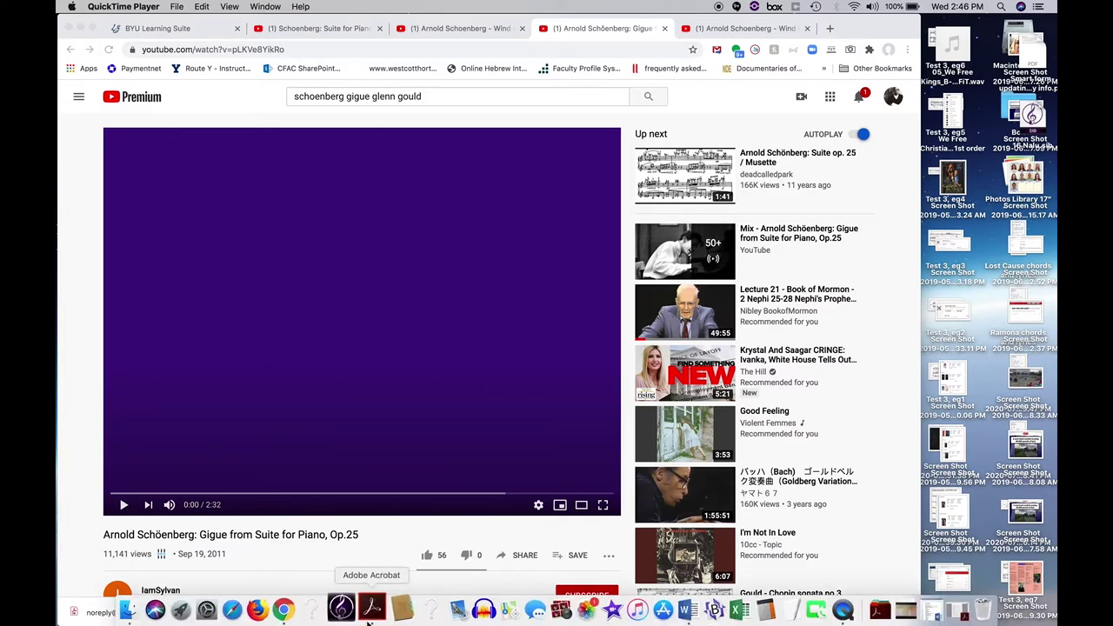
click(373, 612)
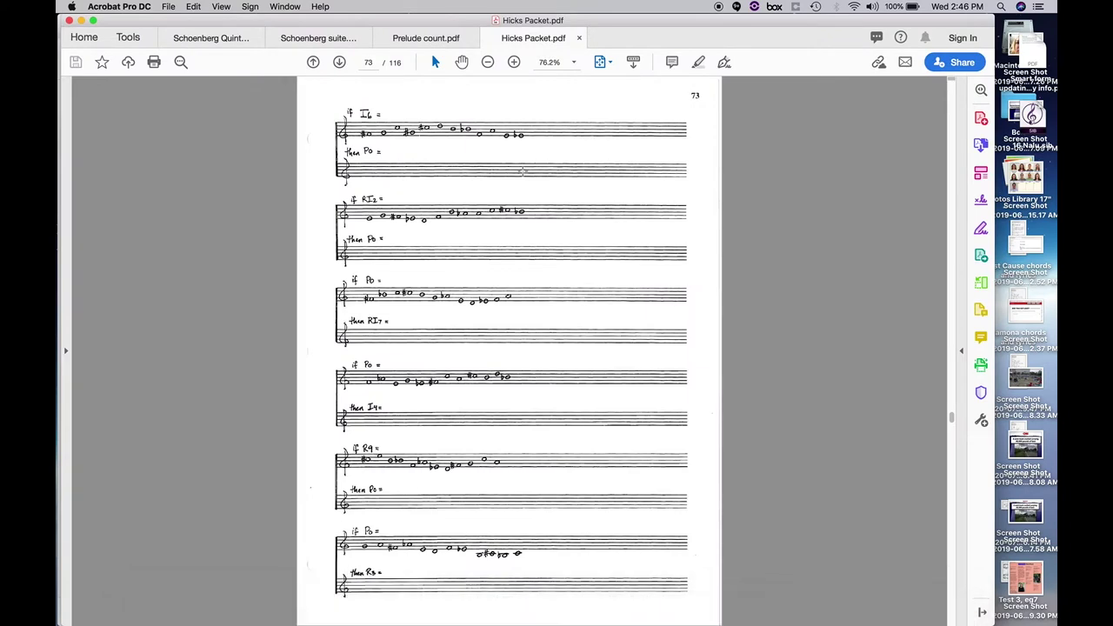
click(319, 41)
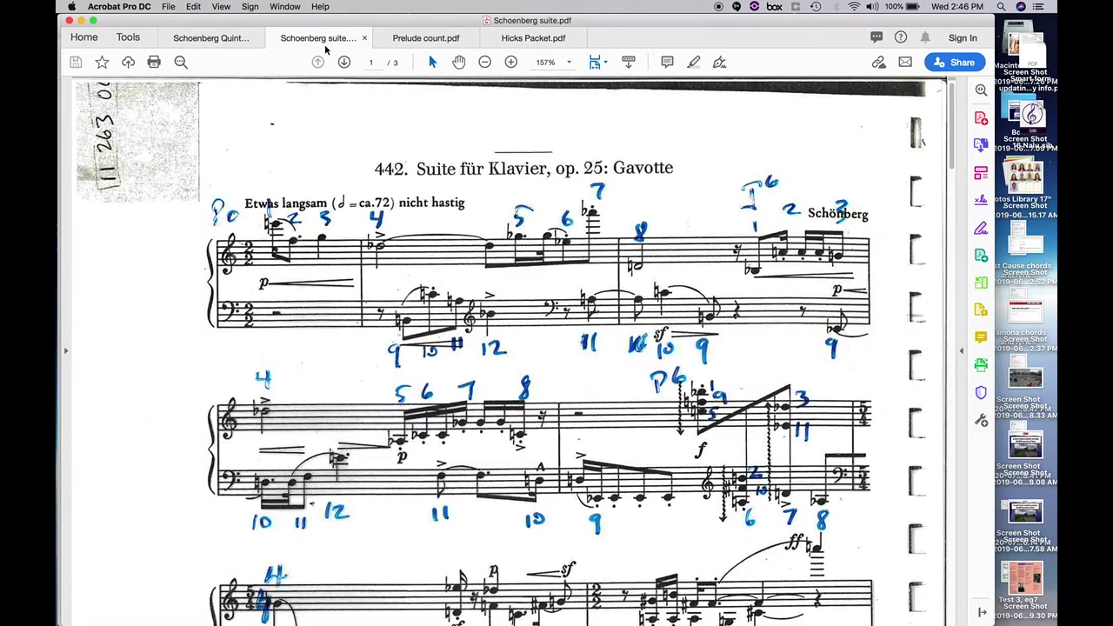
click(417, 41)
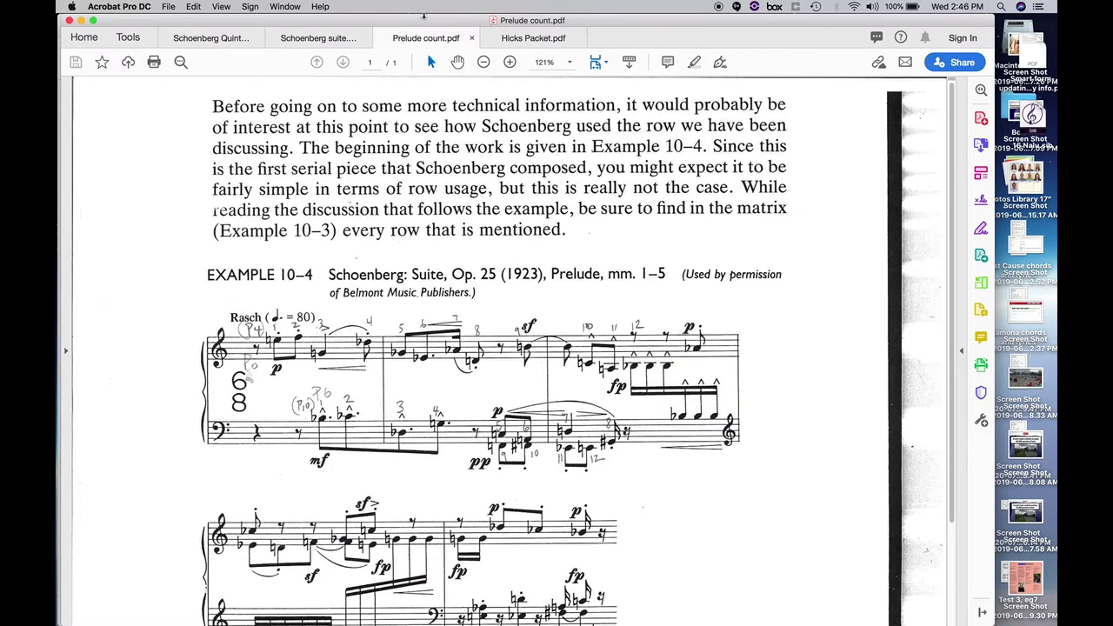
mouse_move(463, 22)
mouse_down()
mouse_move(466, 59)
mouse_move(466, 4)
mouse_up()
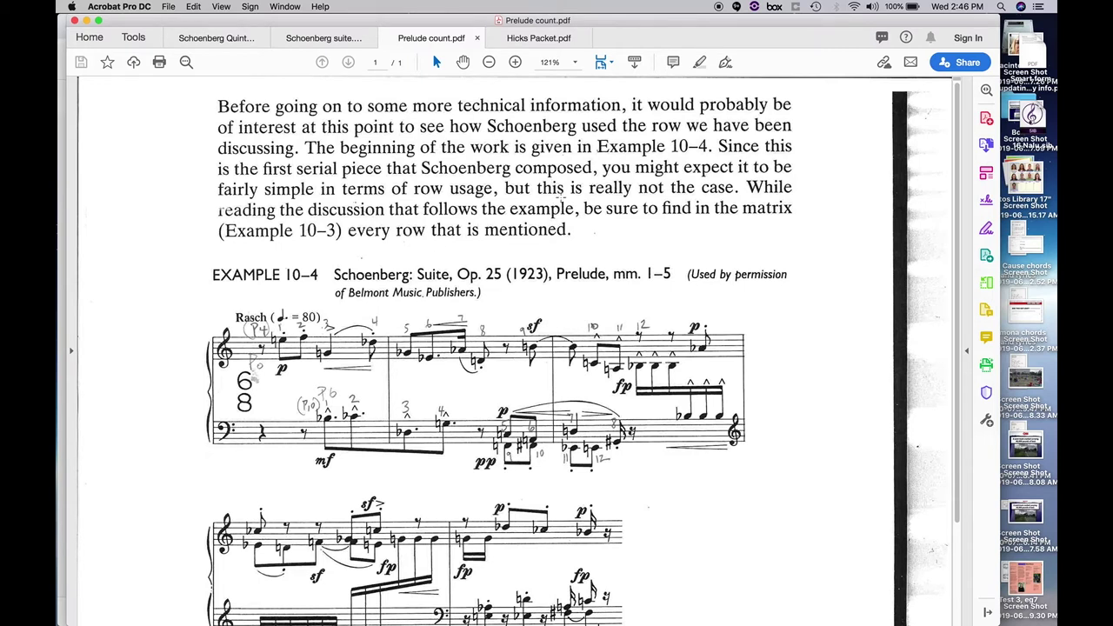
In Schoenberg suite.pdf, scroll to the Example 10-3 Op. 25 matrix page
click(303, 40)
scroll(494, 240, down, 10)
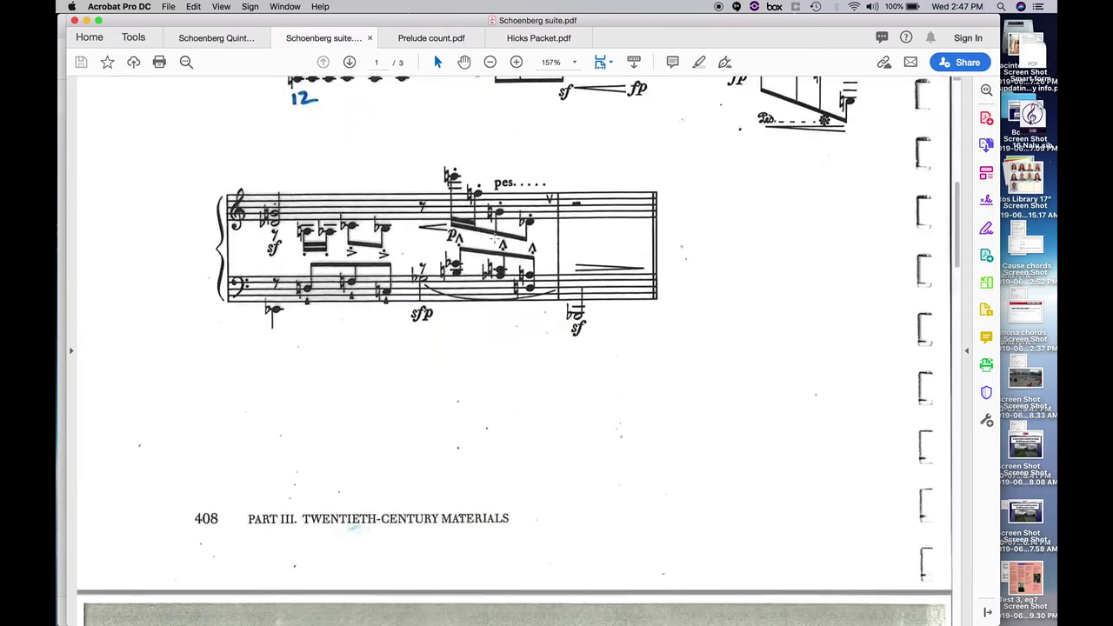
scroll(494, 240, down, 5)
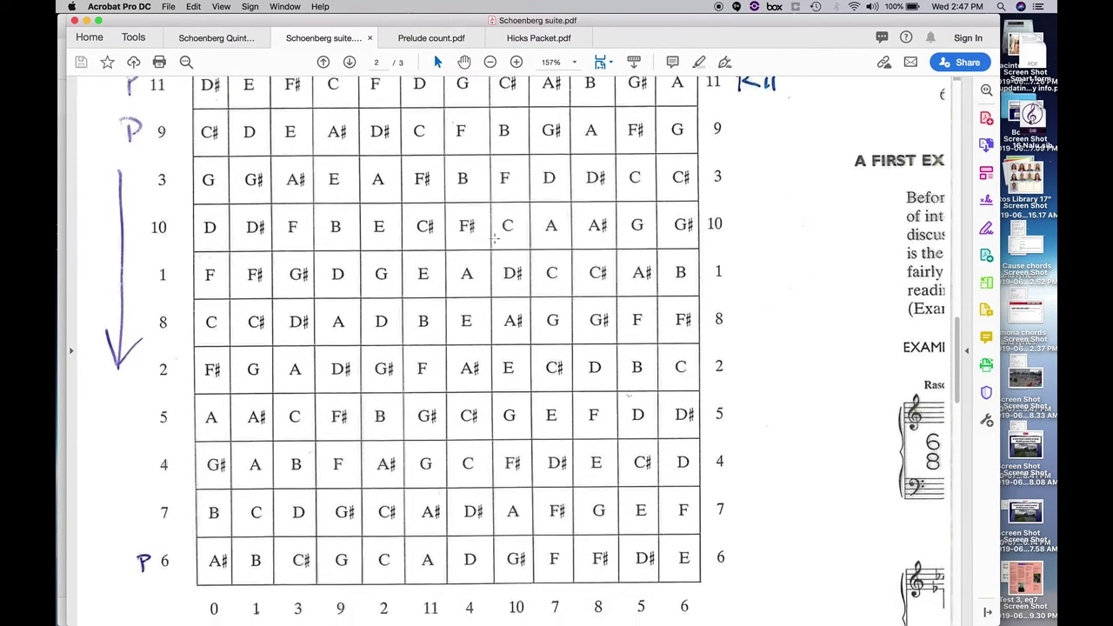
scroll(494, 240, up, 3)
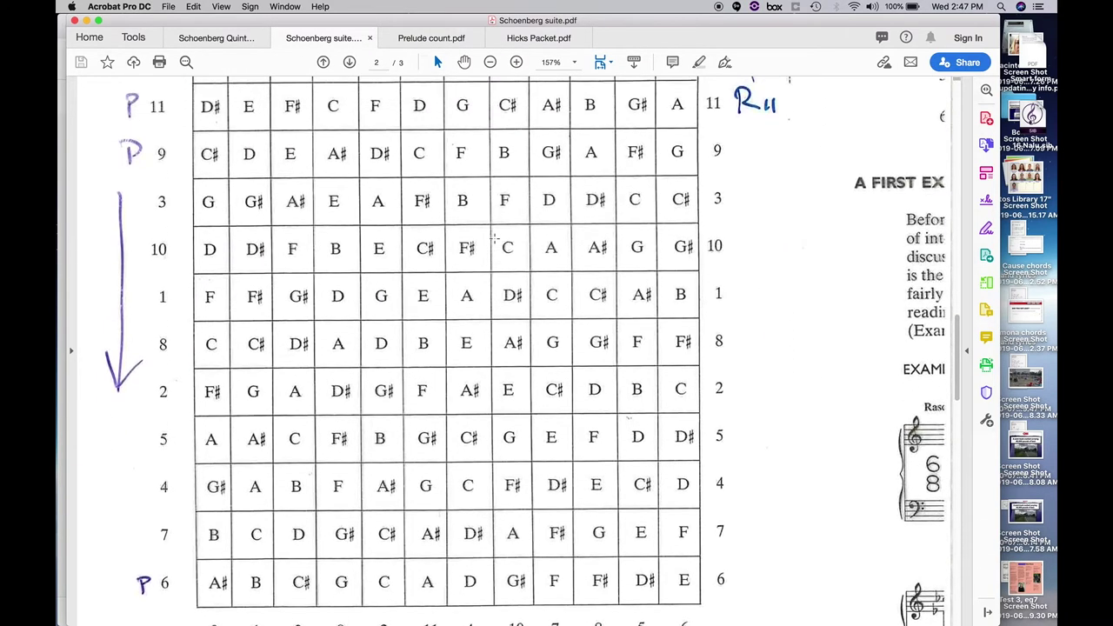
scroll(494, 240, down, 2)
scroll(494, 236, down, 3)
scroll(494, 237, up, 1)
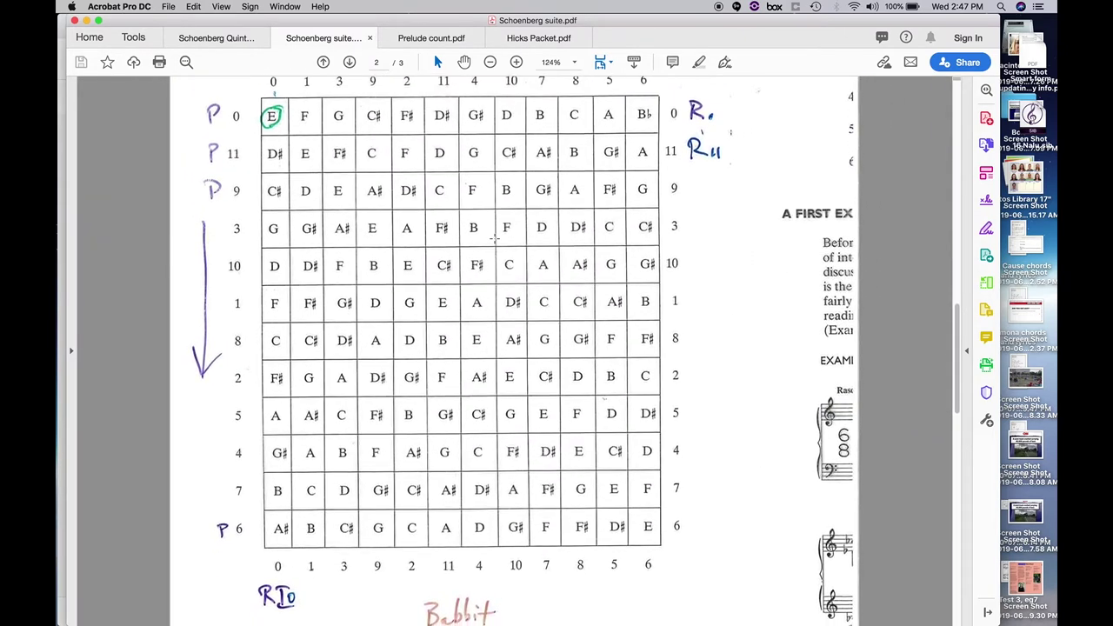
scroll(494, 238, down, 15)
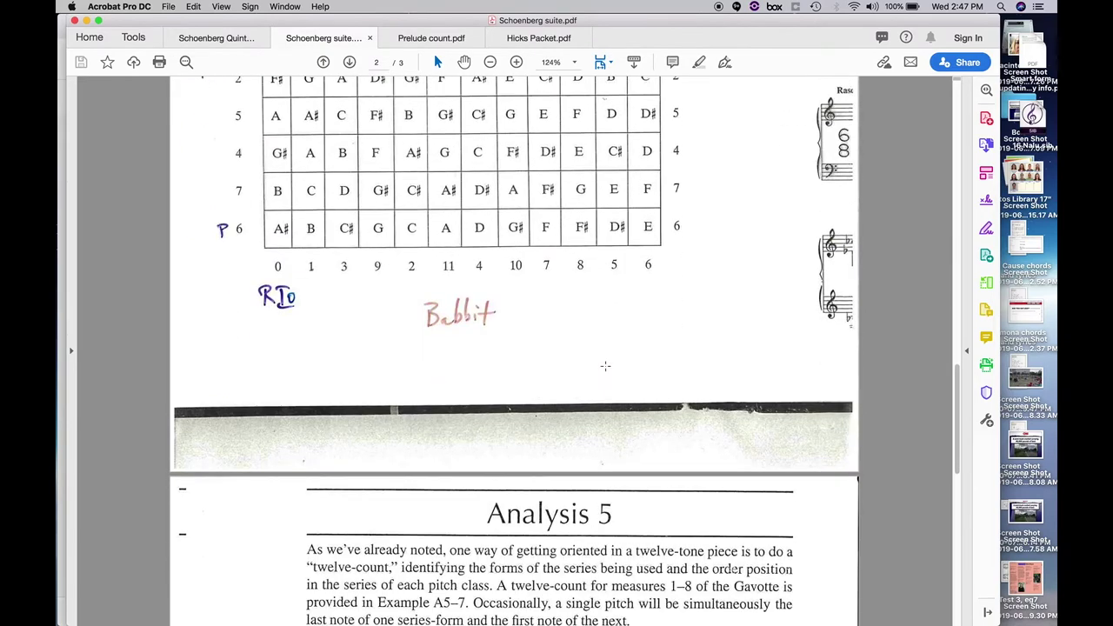
scroll(605, 366, down, 2)
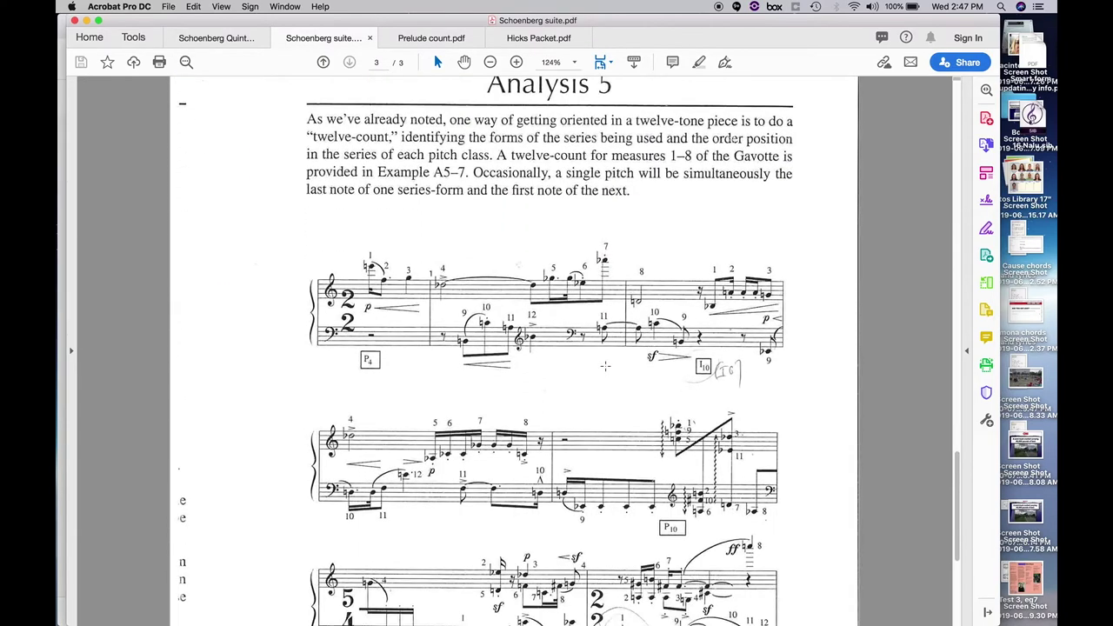
scroll(605, 367, up, 5)
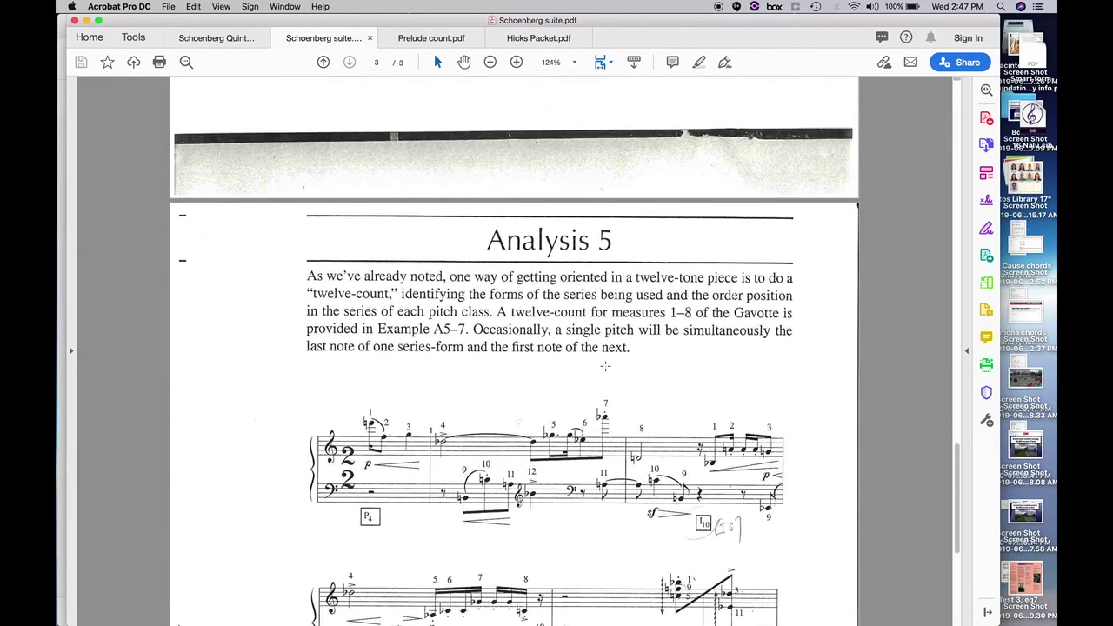
scroll(606, 366, up, 18)
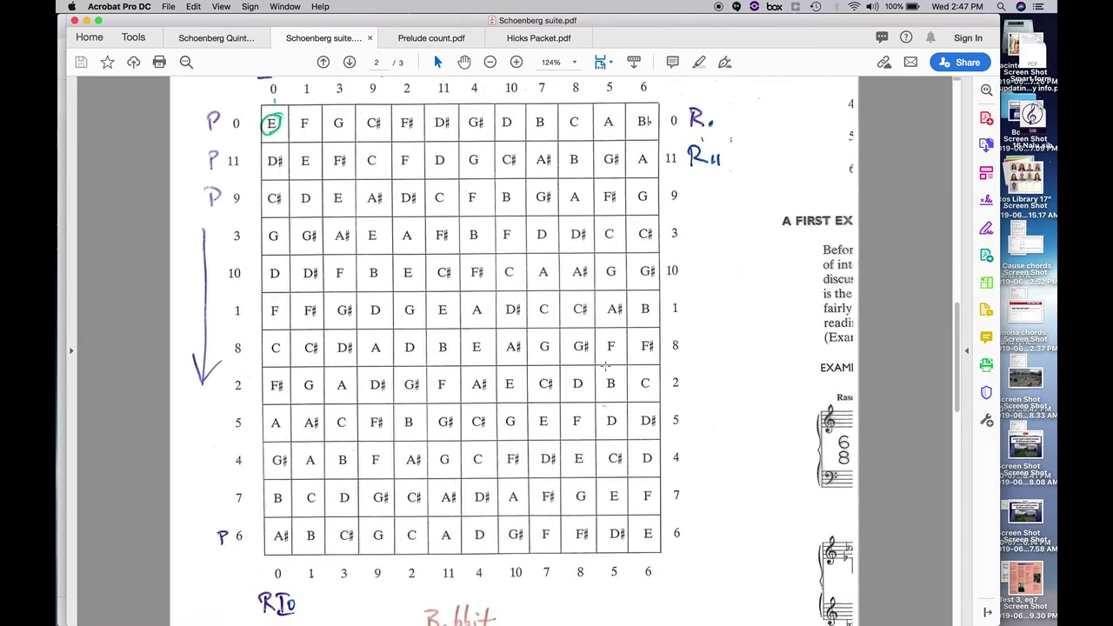
scroll(607, 364, up, 1)
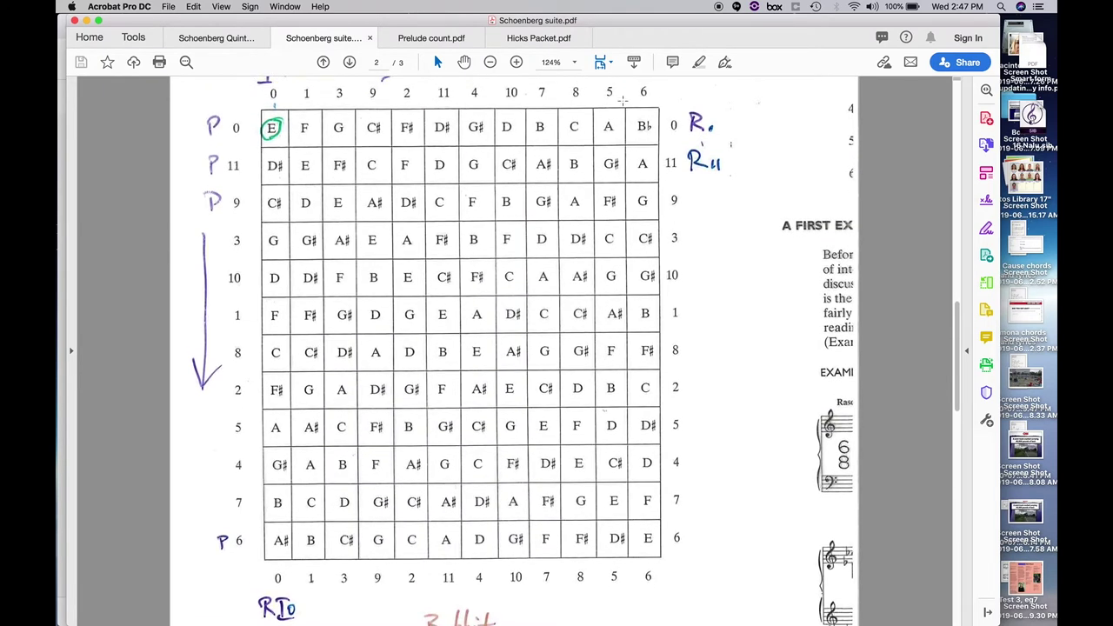
Fit the whole matrix page on screen with Fit One Full Page, then open View > Page Display
click(603, 66)
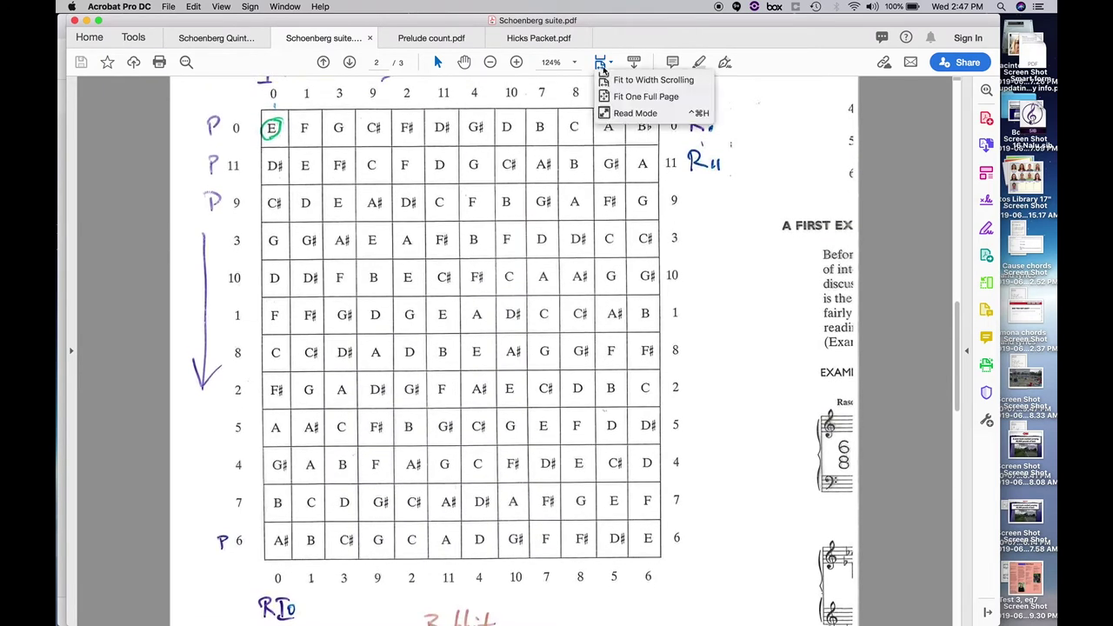
click(615, 98)
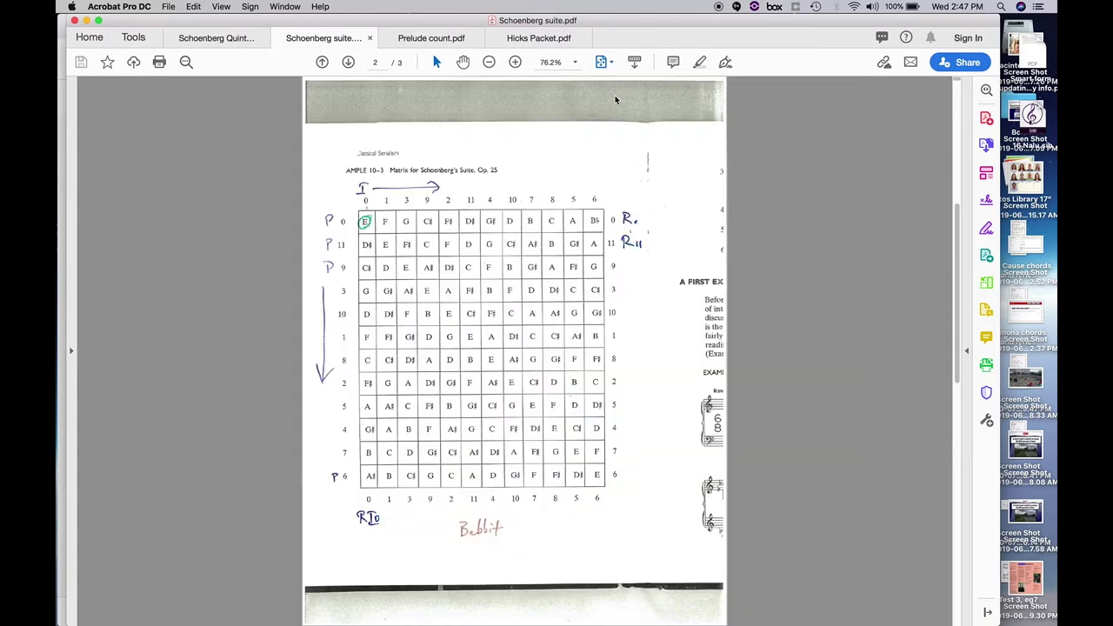
click(222, 7)
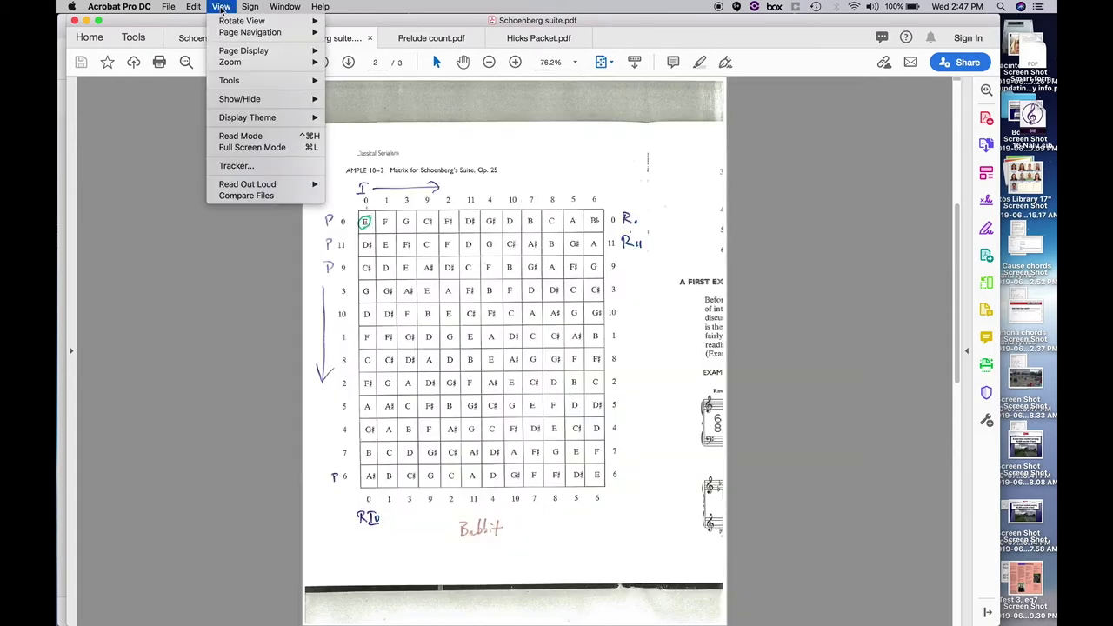
mouse_move(256, 53)
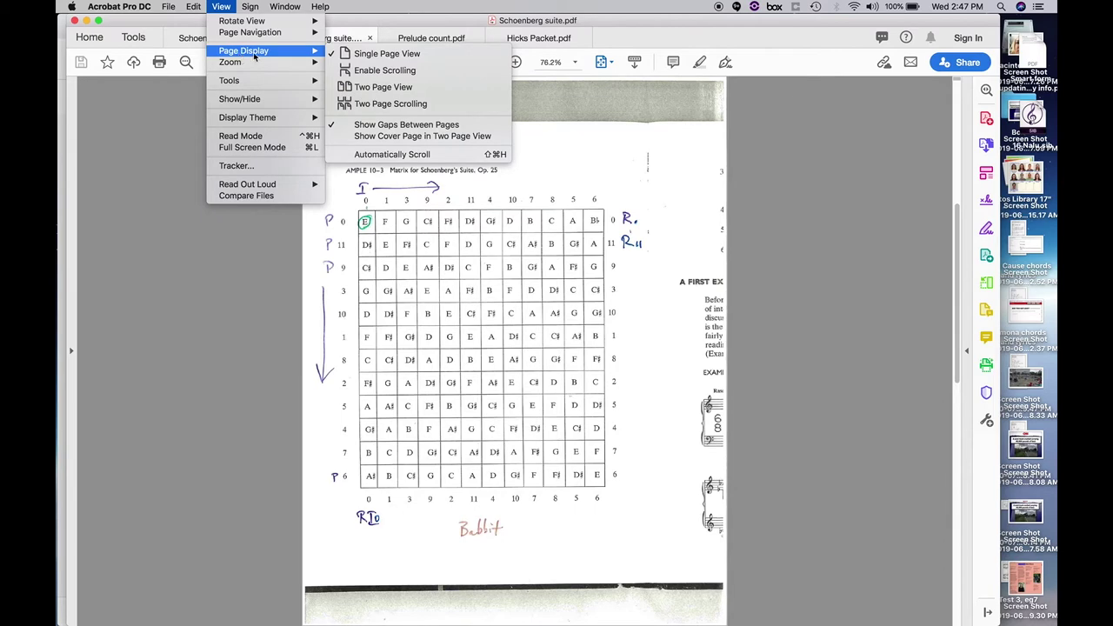
Switch to Two Page View so the Gavotte score page sits beside the matrix
click(364, 86)
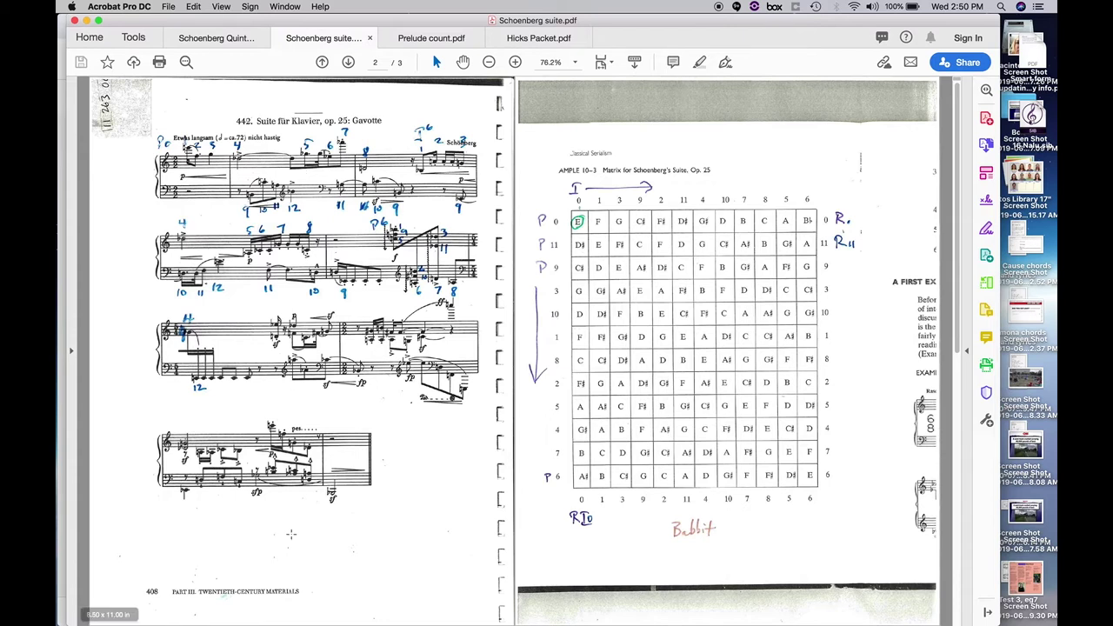
mouse_move(282, 609)
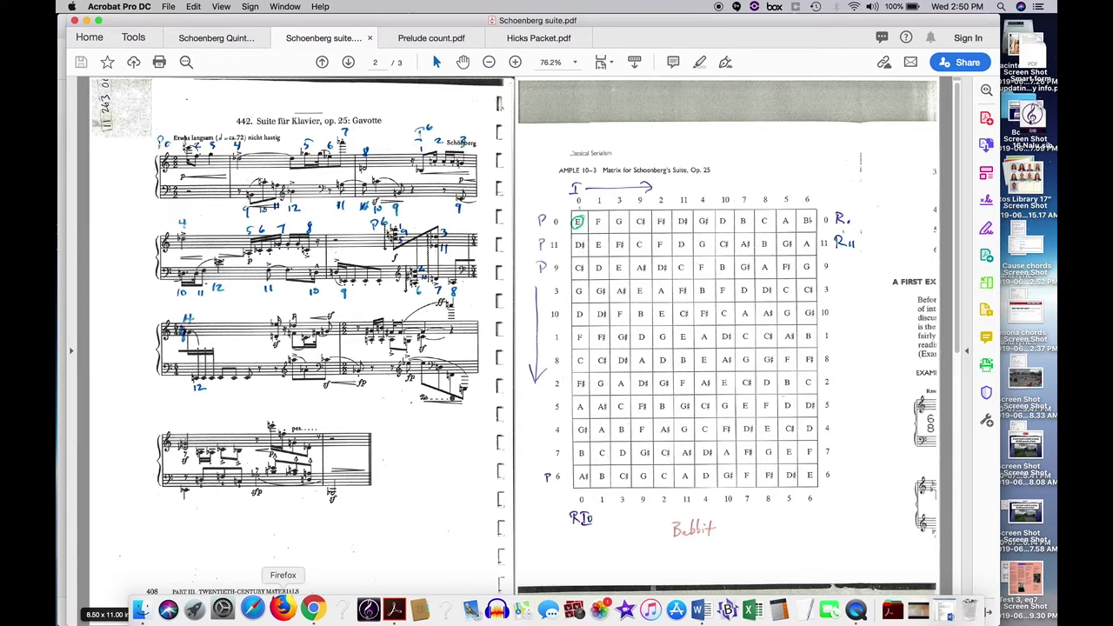
Move between the browser and the Schoenberg suite PDF, ending on the Wind Quintet video tab
click(307, 611)
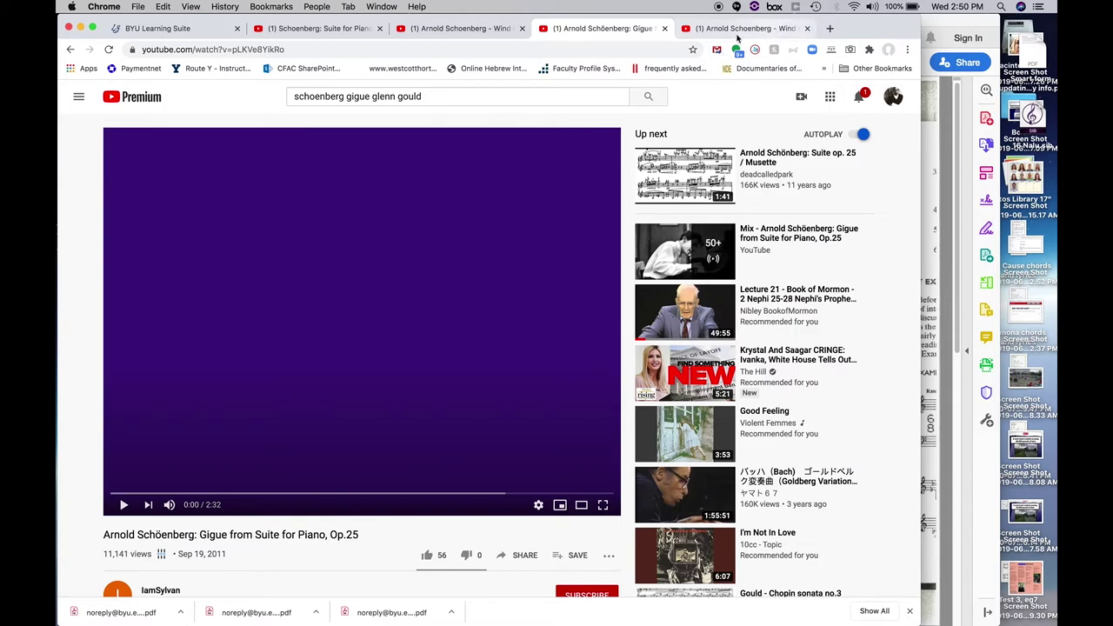
click(928, 257)
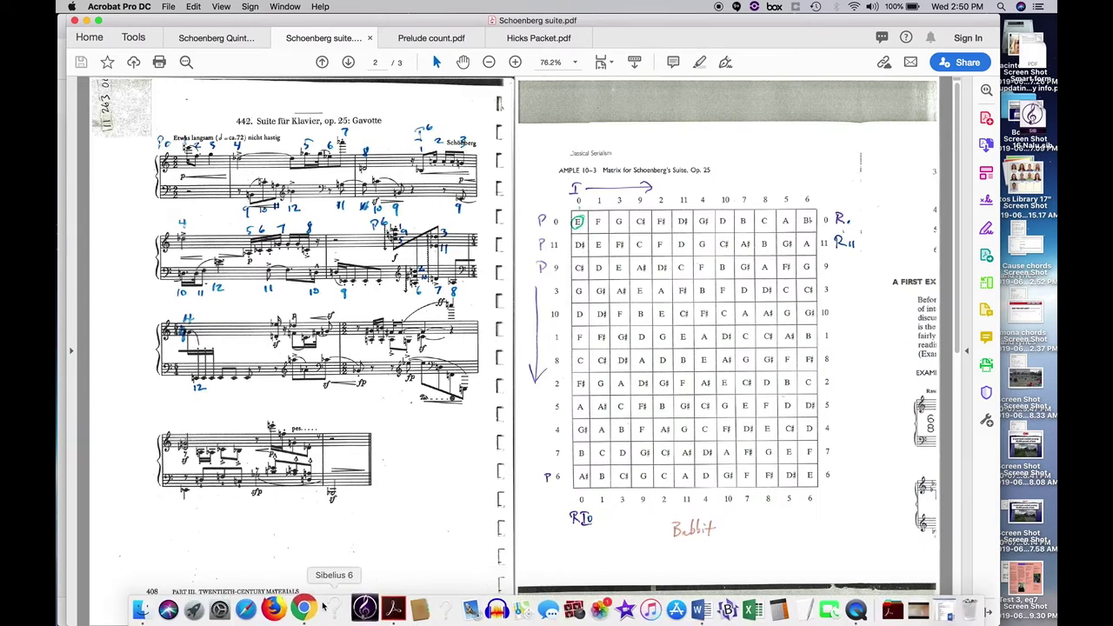
click(296, 610)
click(738, 31)
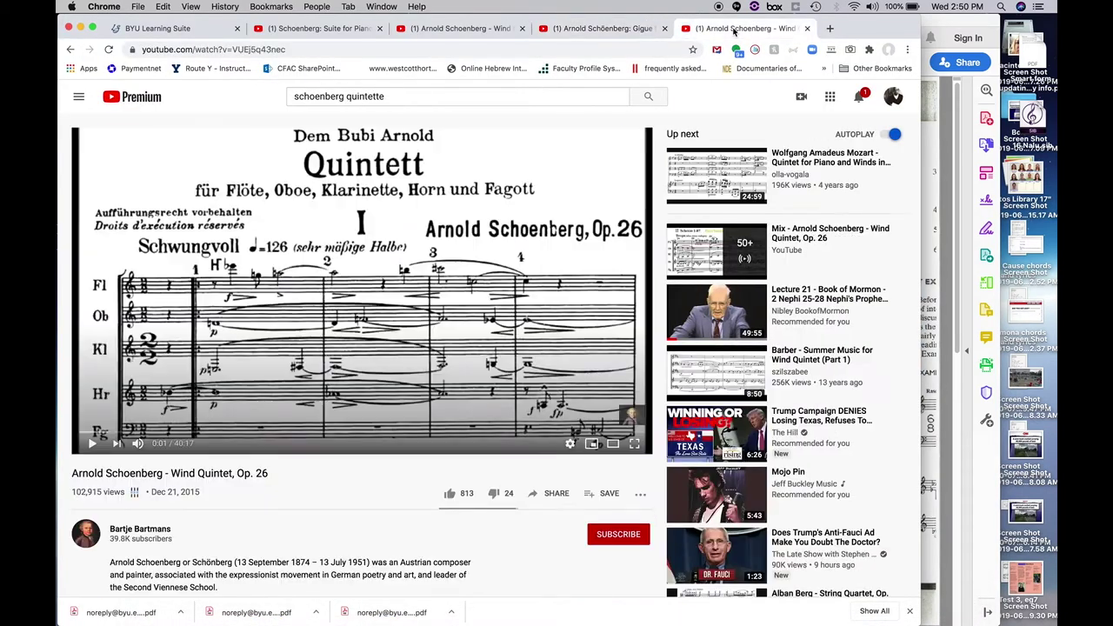
In a new tab, search youtube.com for 'schoenberg gavotte'
click(831, 30)
text(youtube.com)
key(Return)
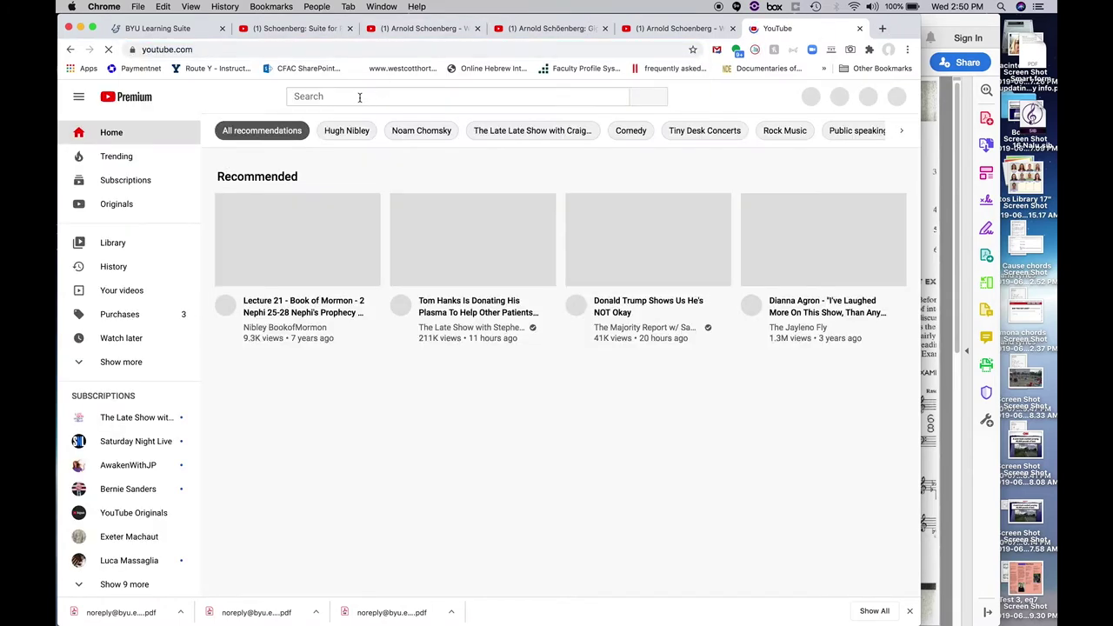
click(350, 96)
text(schoen)
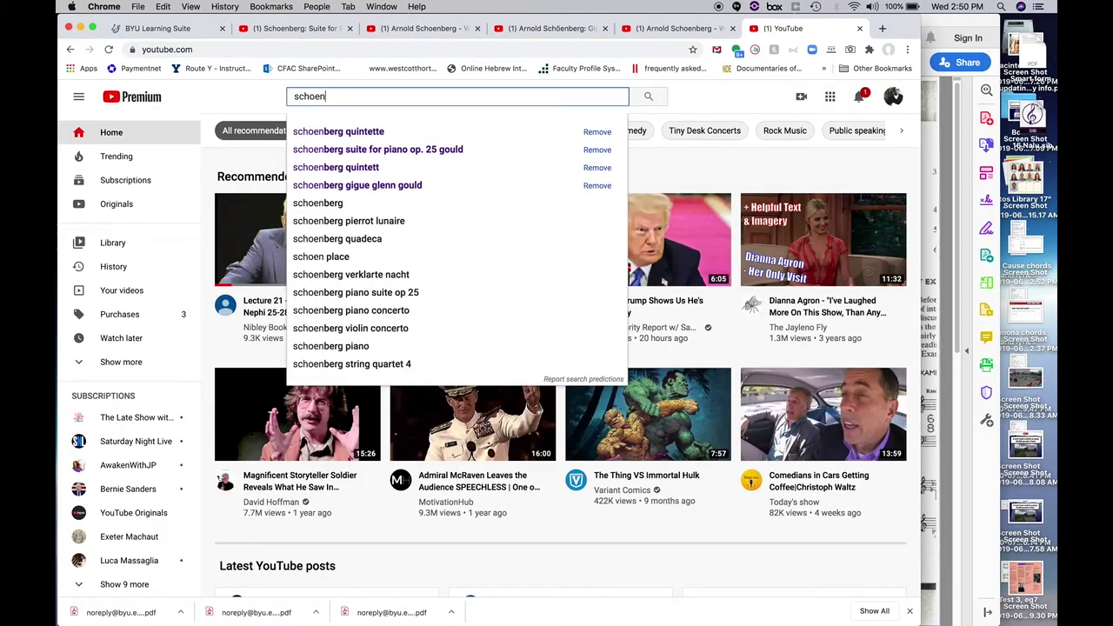
text(berg gavott)
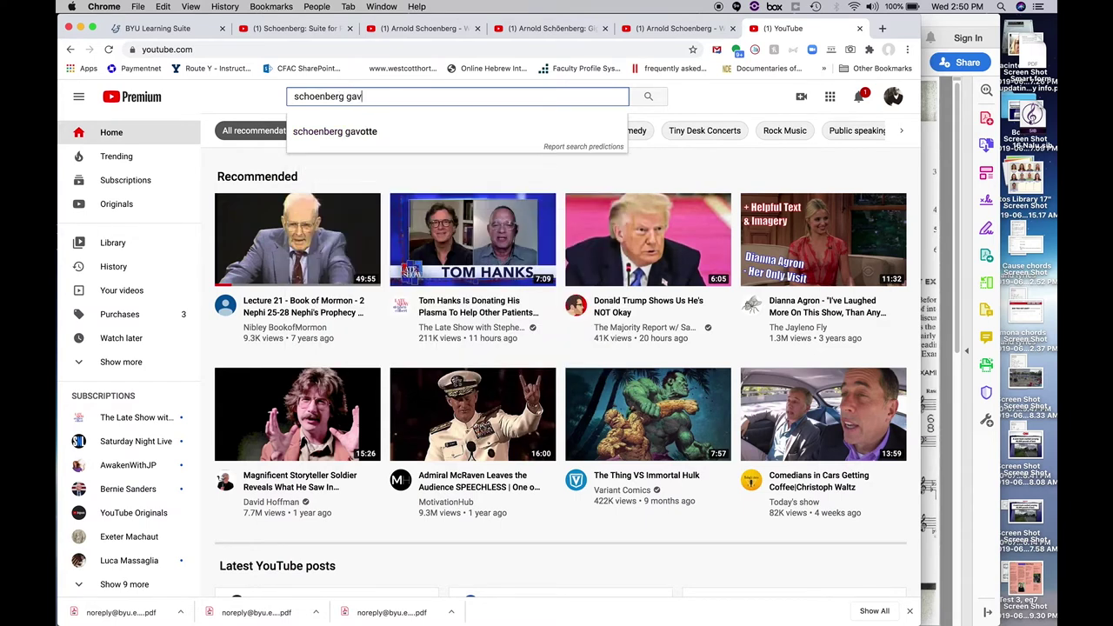
click(333, 137)
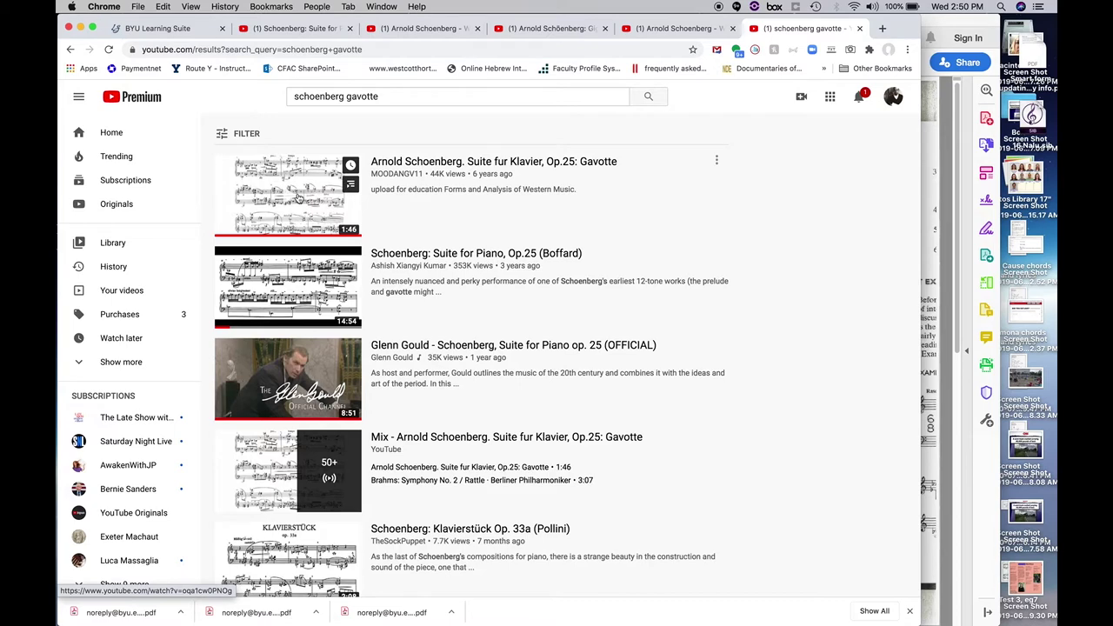
key(XF86AudioRaiseVolume)
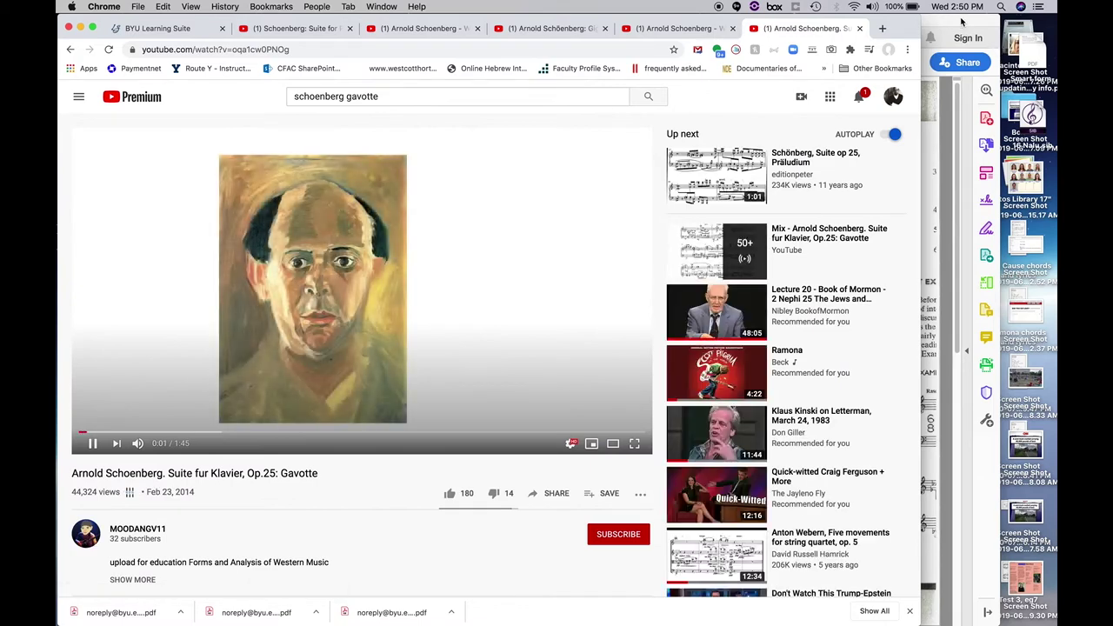
Play the Op.25 Gavotte recording while following the annotated score and matrix in Acrobat
click(961, 20)
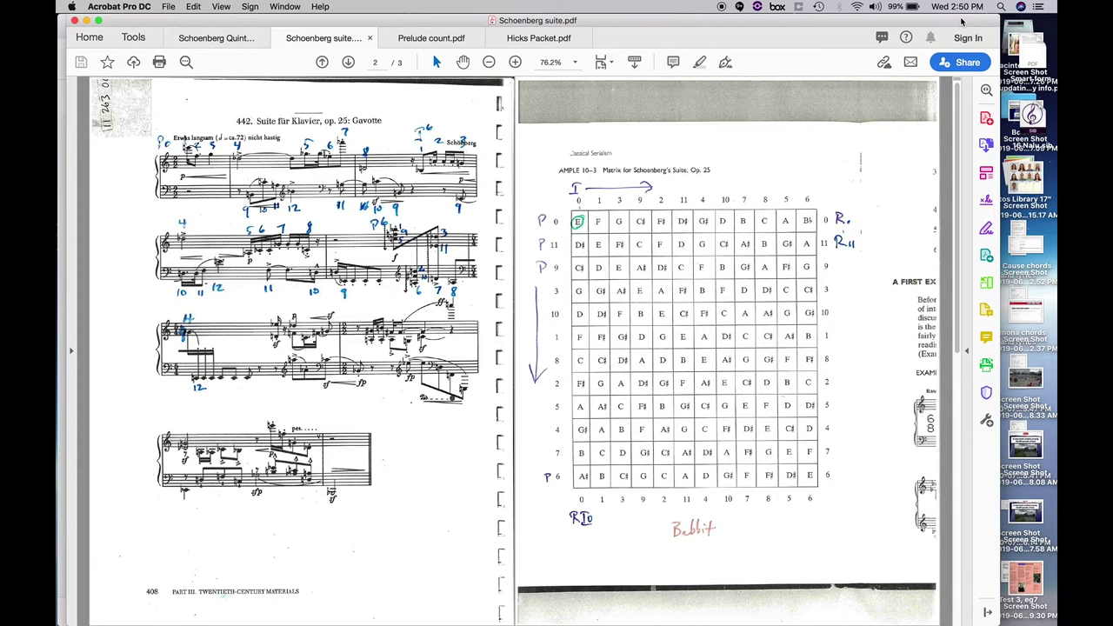
mouse_move(676, 613)
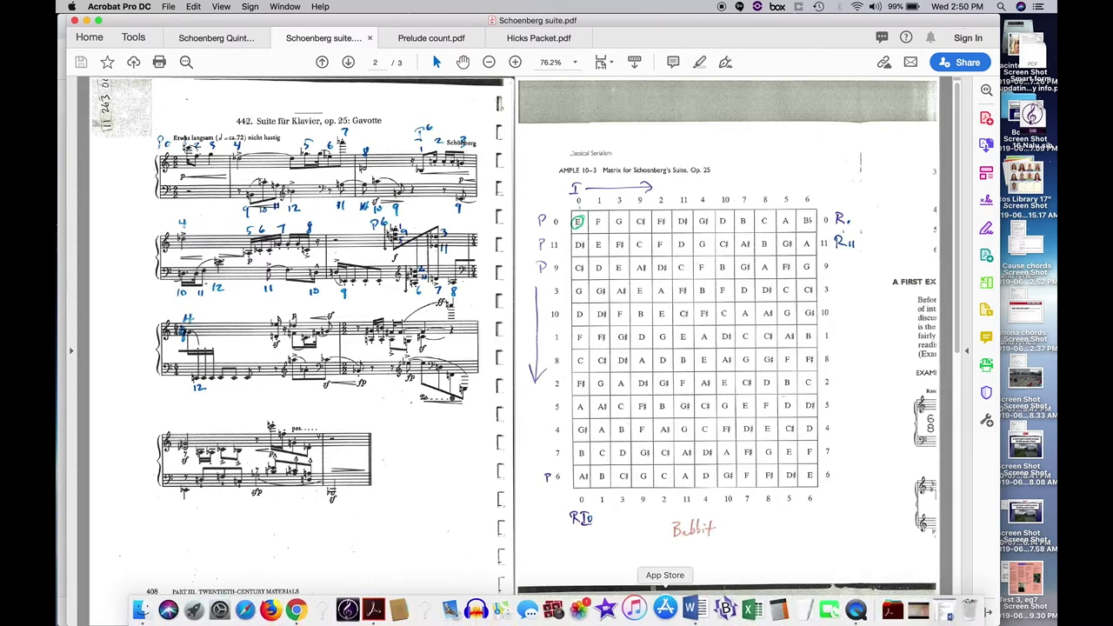
click(305, 607)
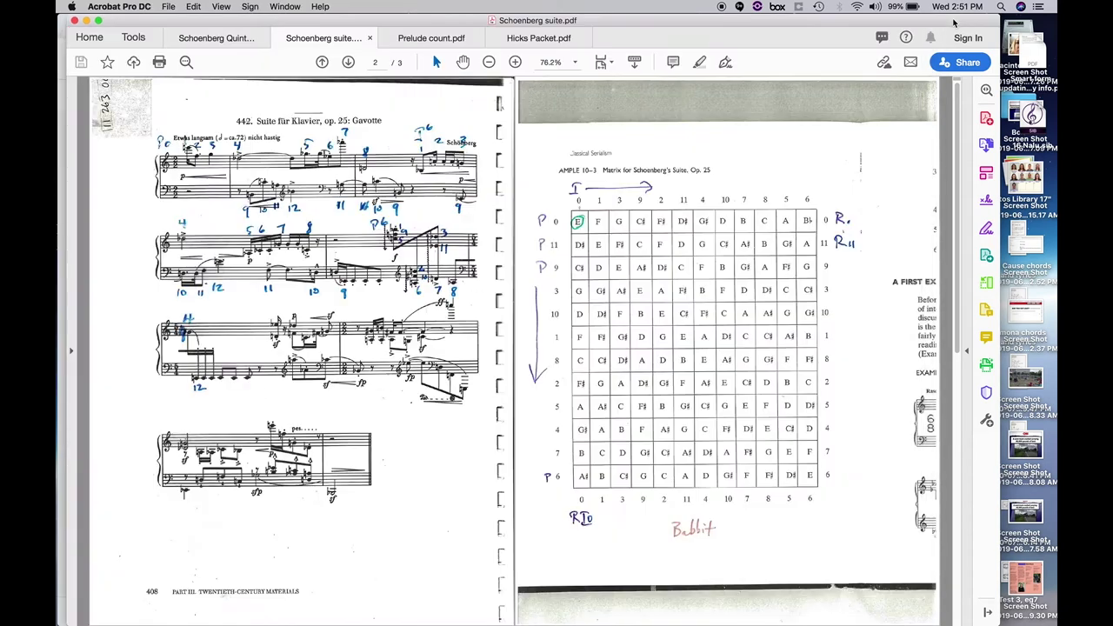
click(957, 22)
mouse_move(356, 619)
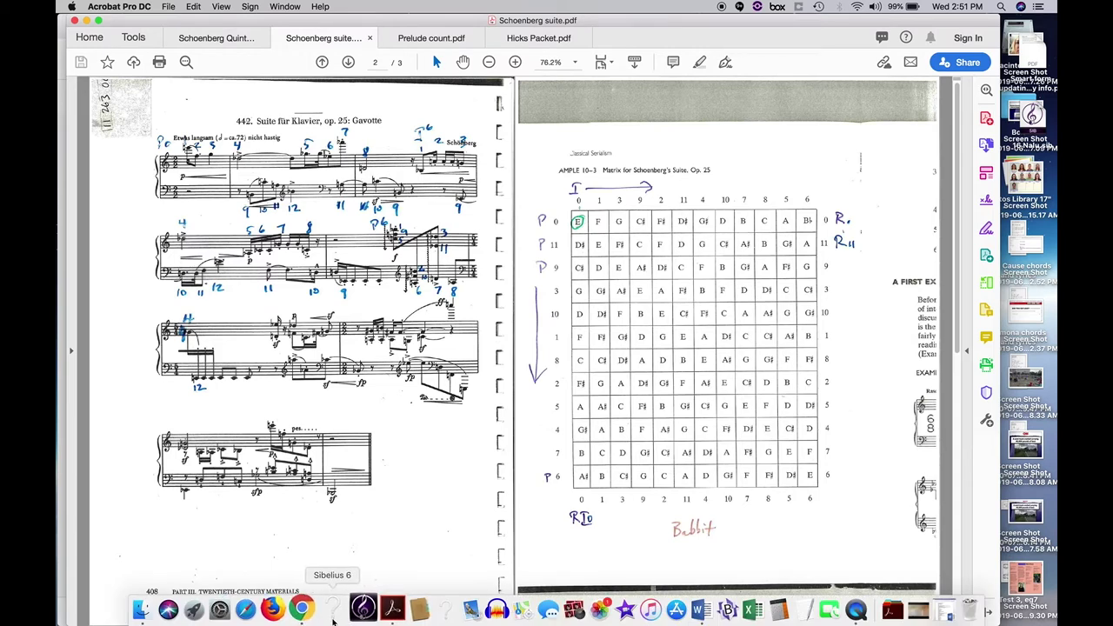
click(304, 611)
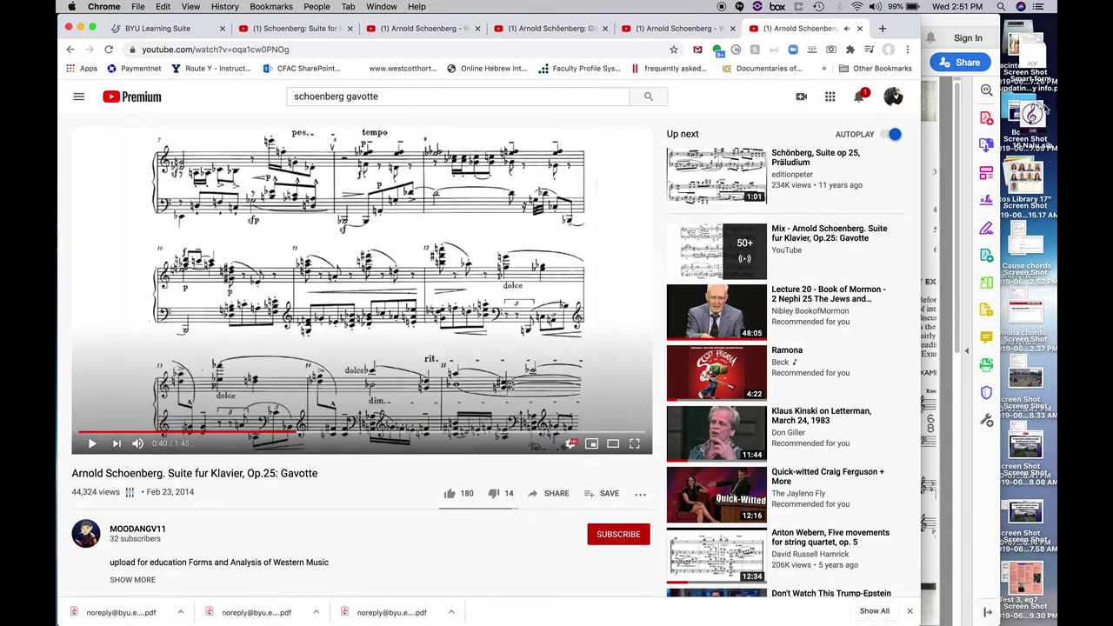
click(958, 19)
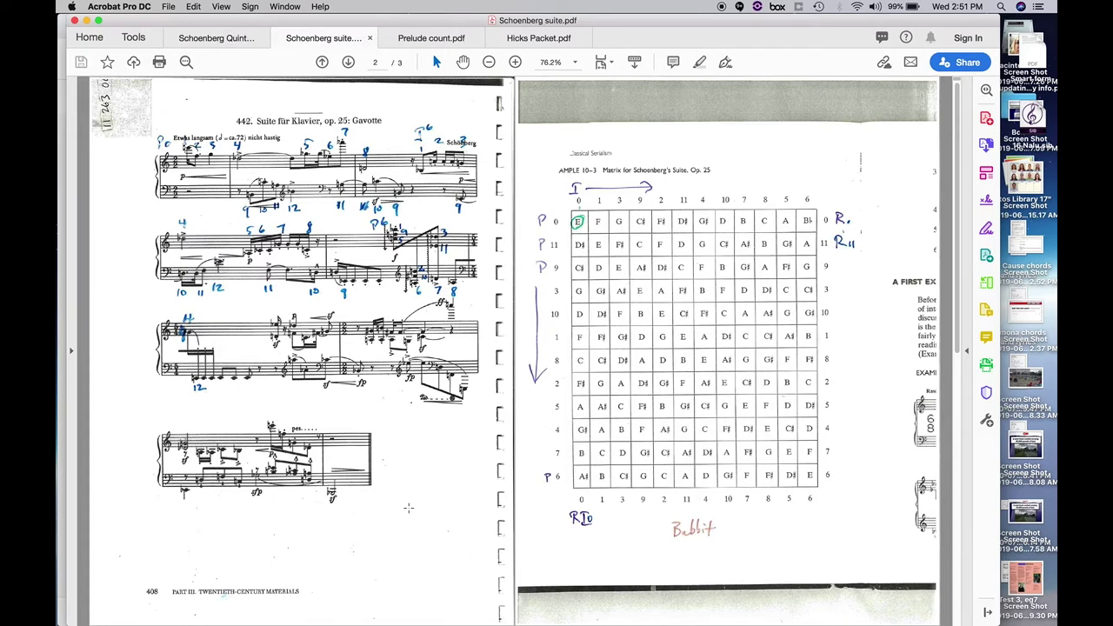
click(408, 508)
Compare the annotated Prelude excerpt with the Op. 25 matrix, then bring Chrome forward
click(432, 39)
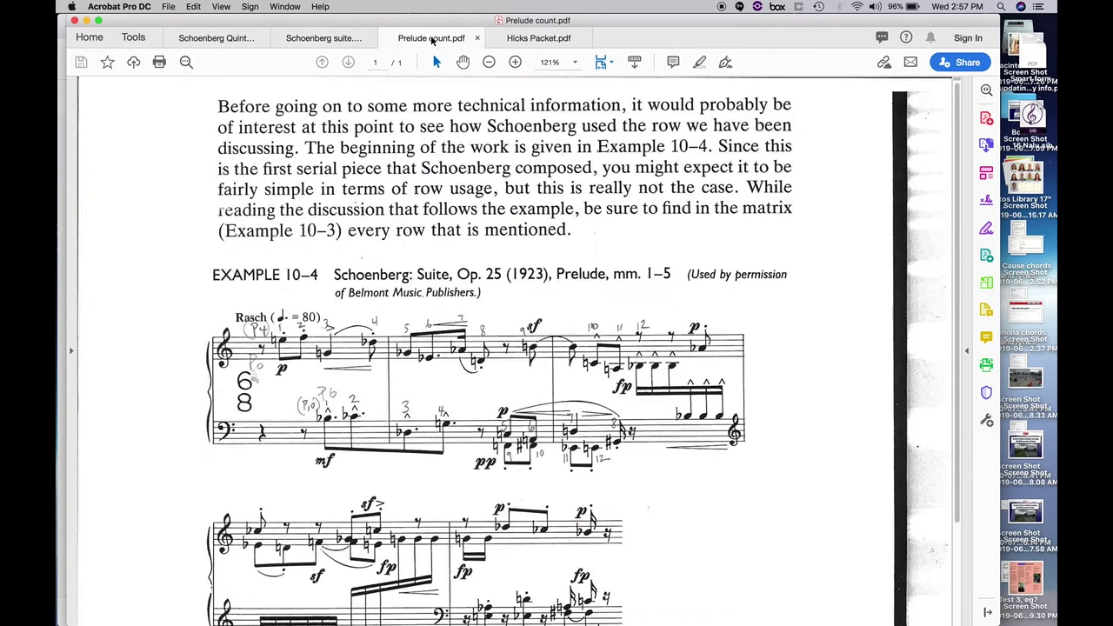
scroll(638, 258, down, 2)
scroll(639, 259, down, 2)
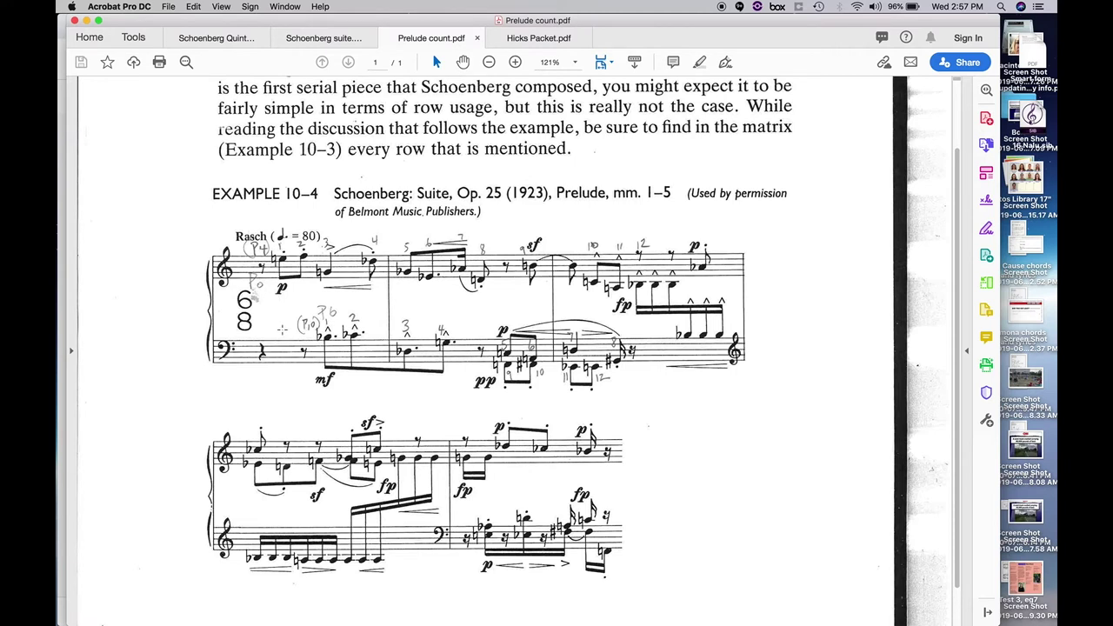
click(318, 45)
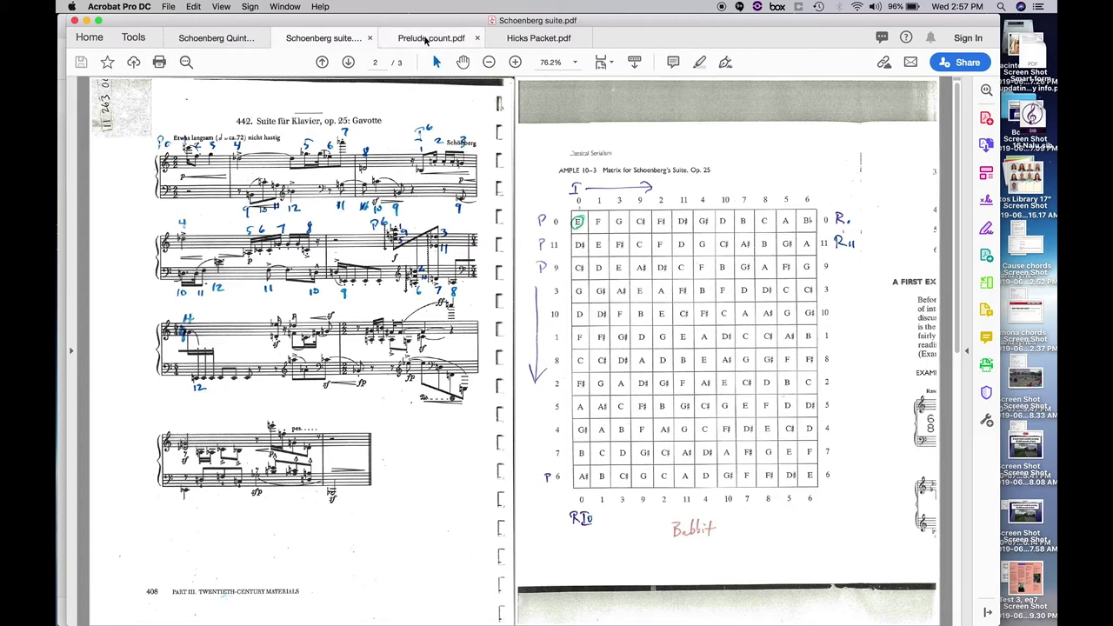
click(426, 36)
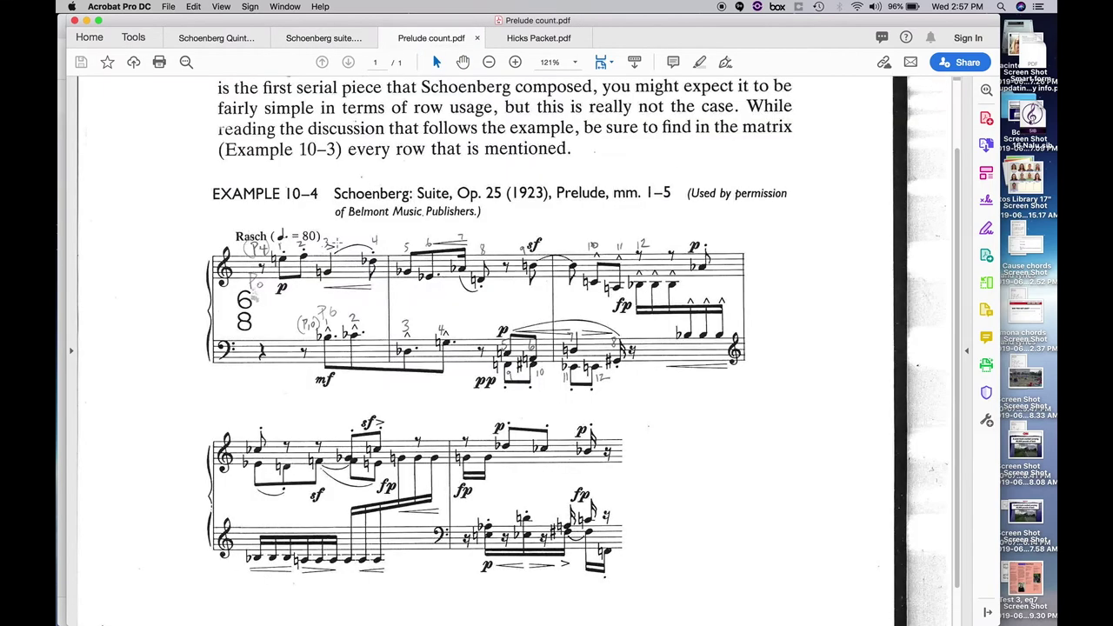
click(306, 609)
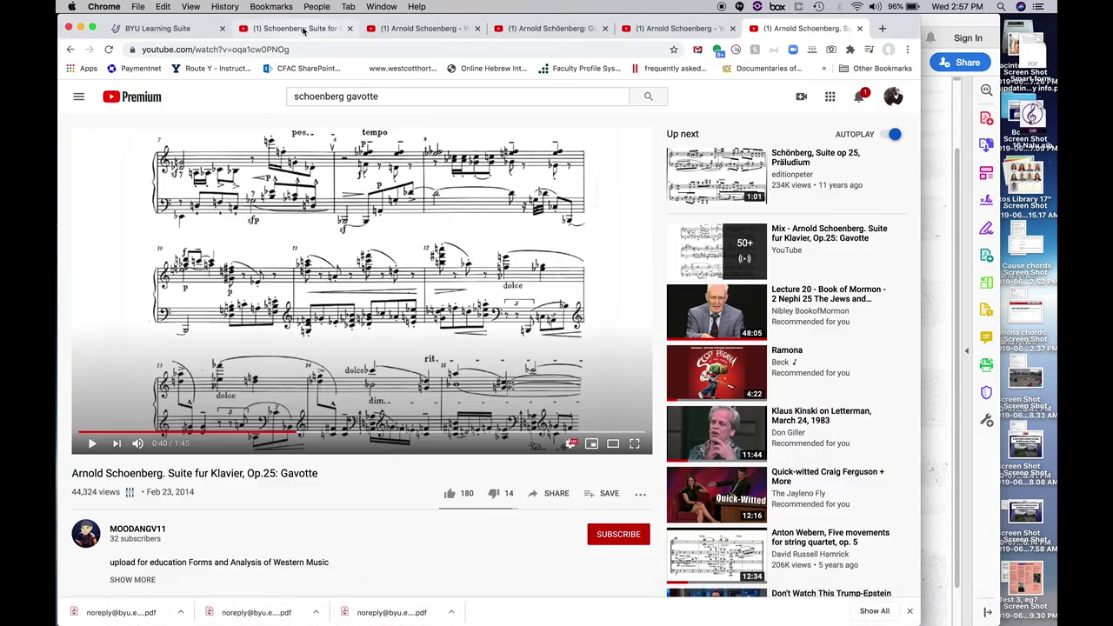
Play the Suite for Piano Op.25 prelude, pause it at 0:23, then show the Gigue video
click(303, 30)
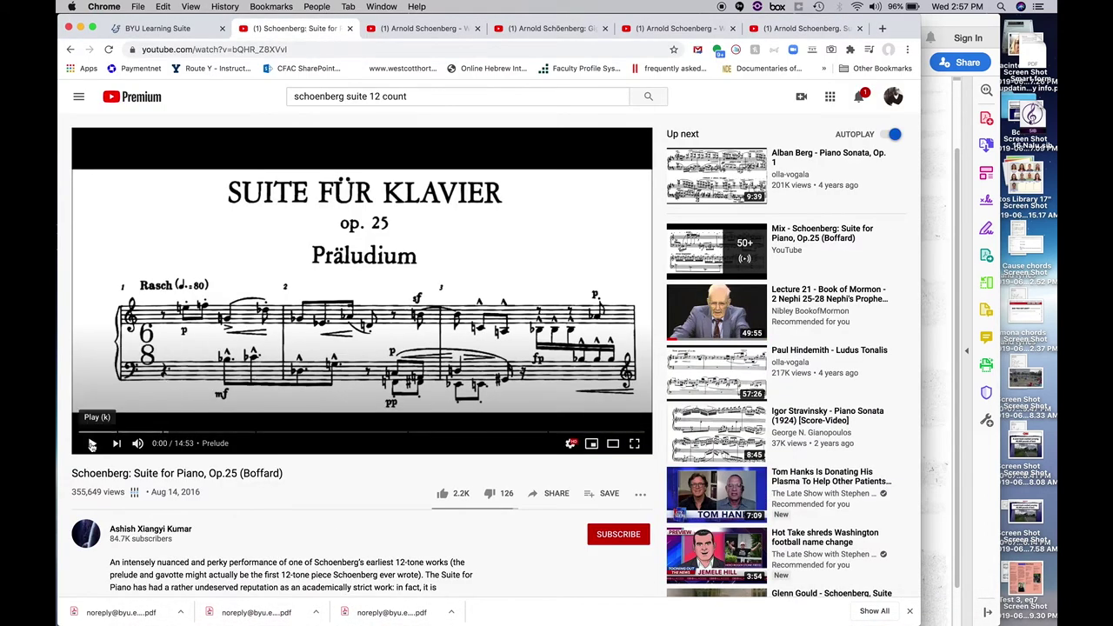
click(91, 444)
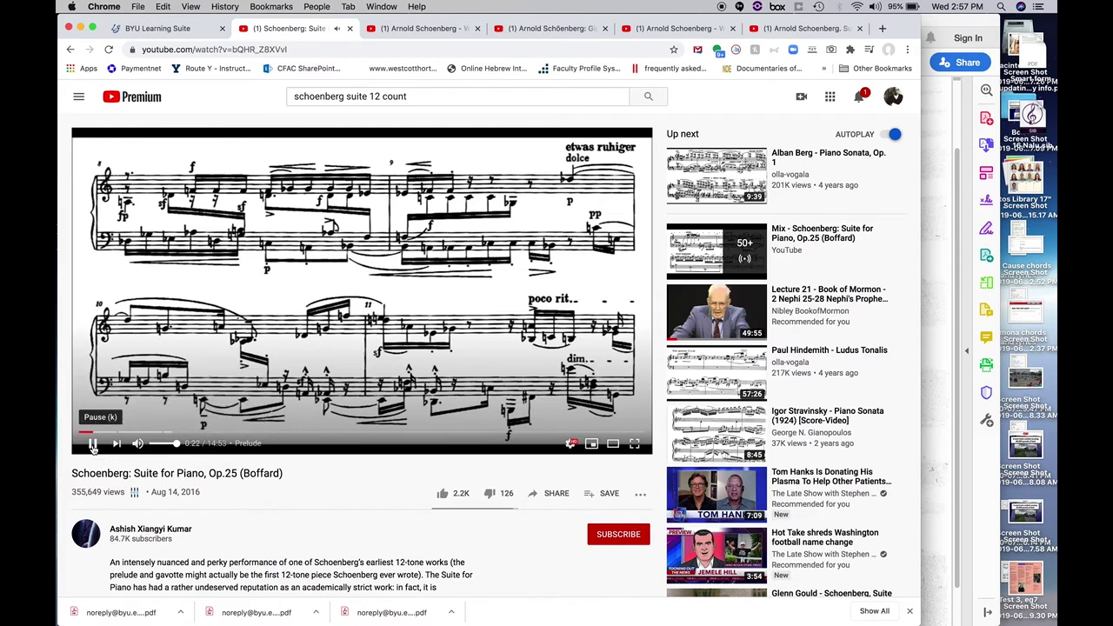
click(93, 445)
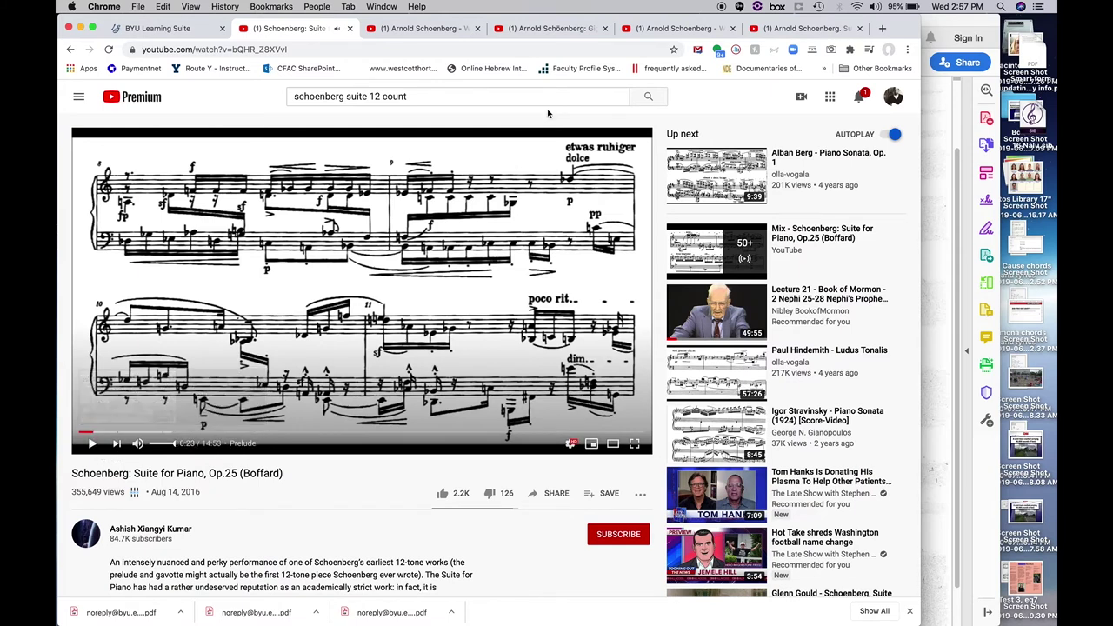
click(544, 29)
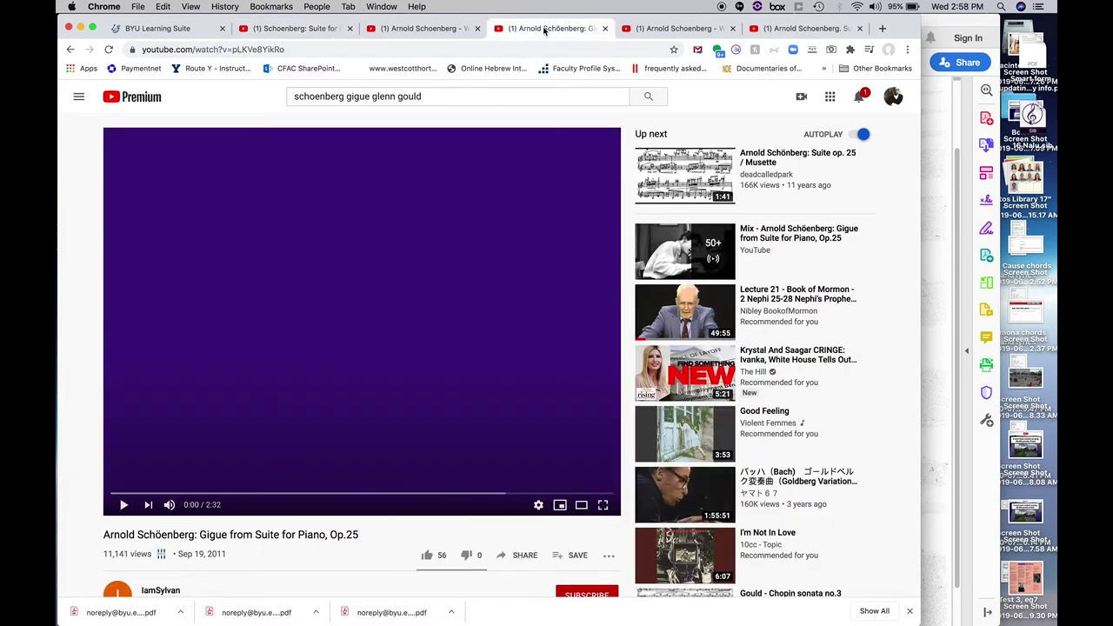
Play the Gigue and pause at 0:18, then rewind the Suite for Piano prelude to 0:00
scroll(490, 349, down, 3)
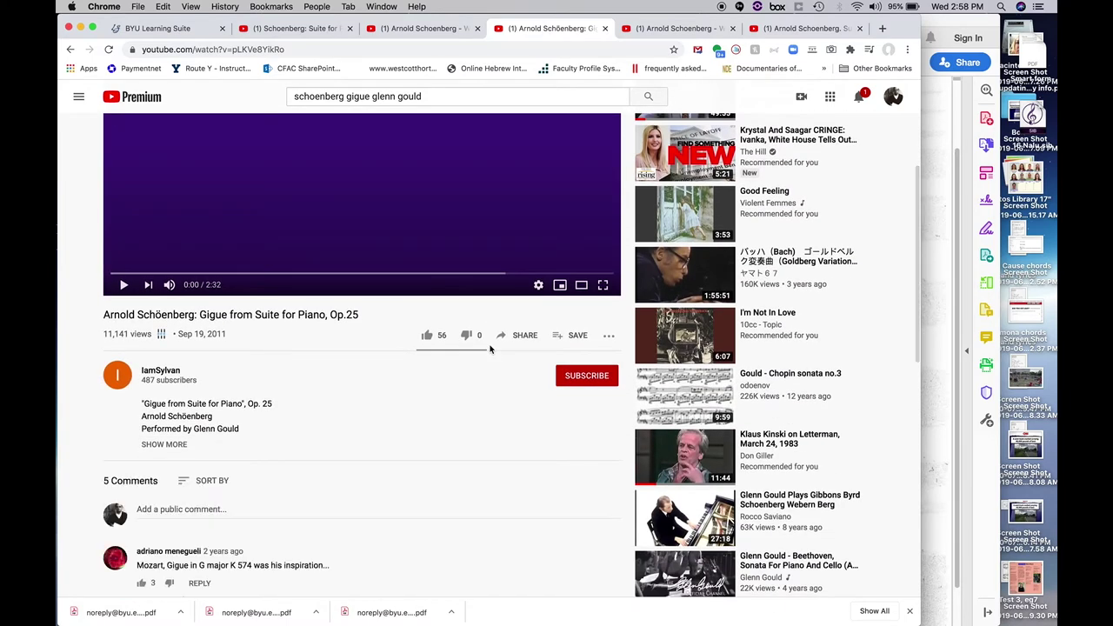
scroll(490, 349, up, 3)
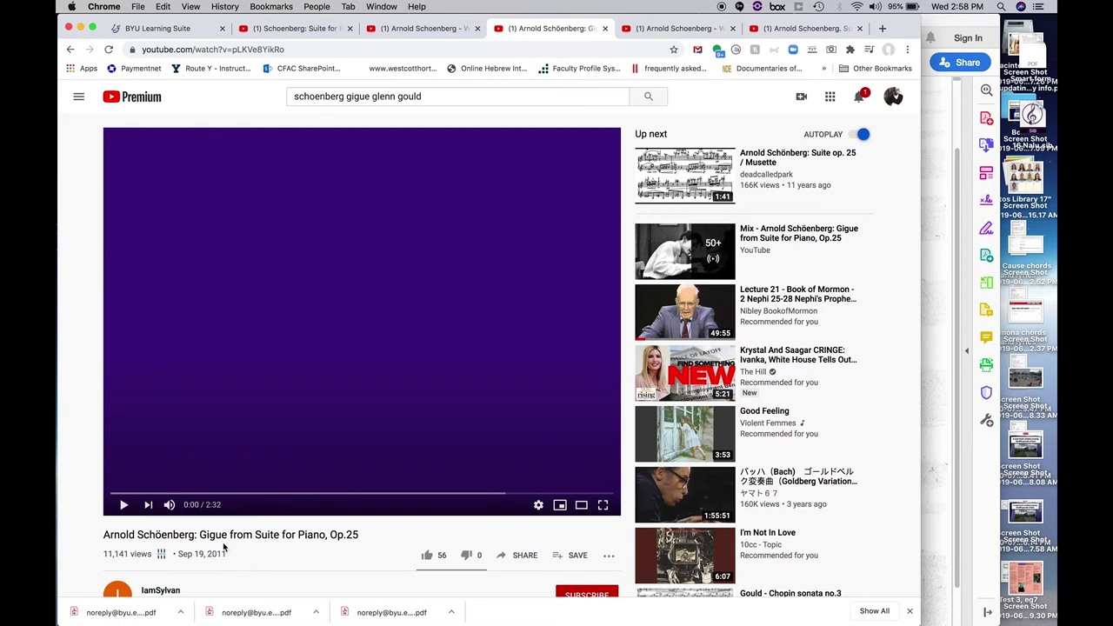
click(124, 505)
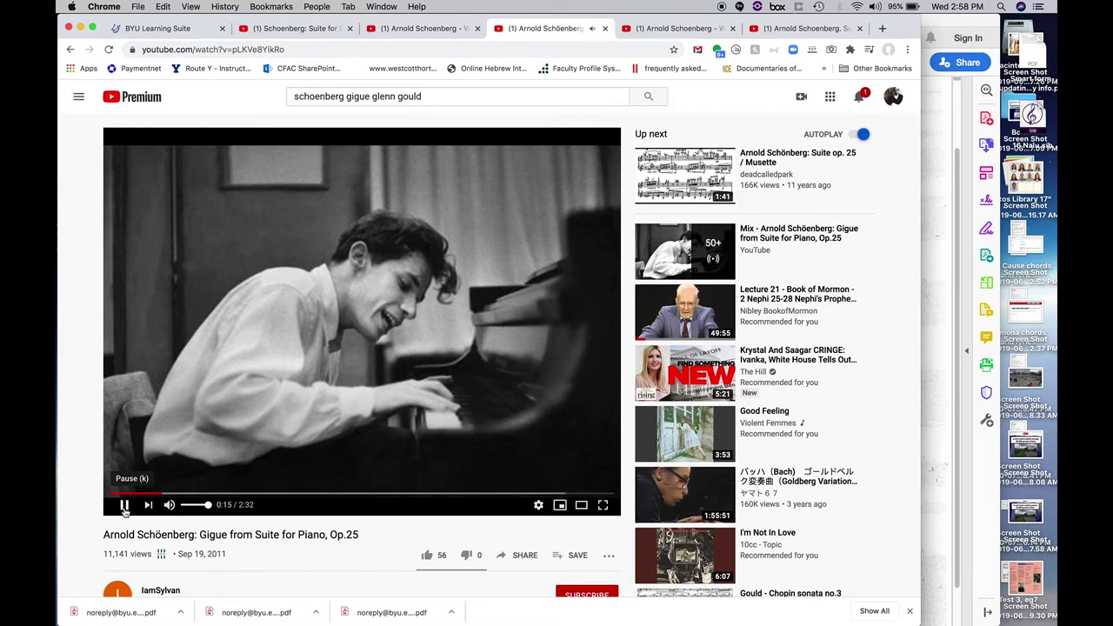
click(123, 506)
click(311, 29)
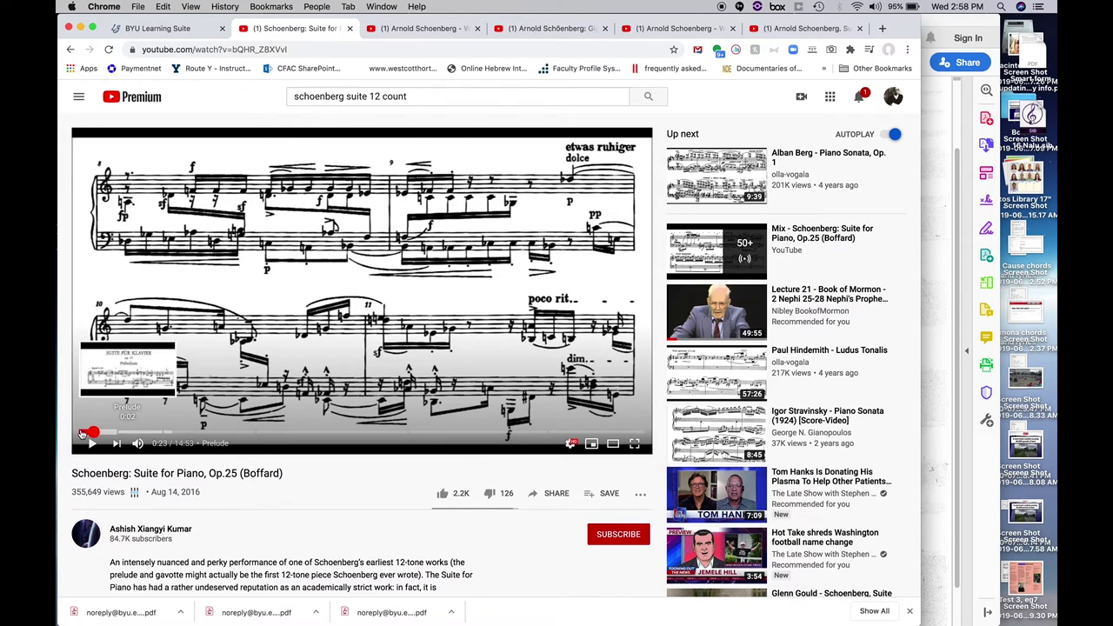
click(78, 432)
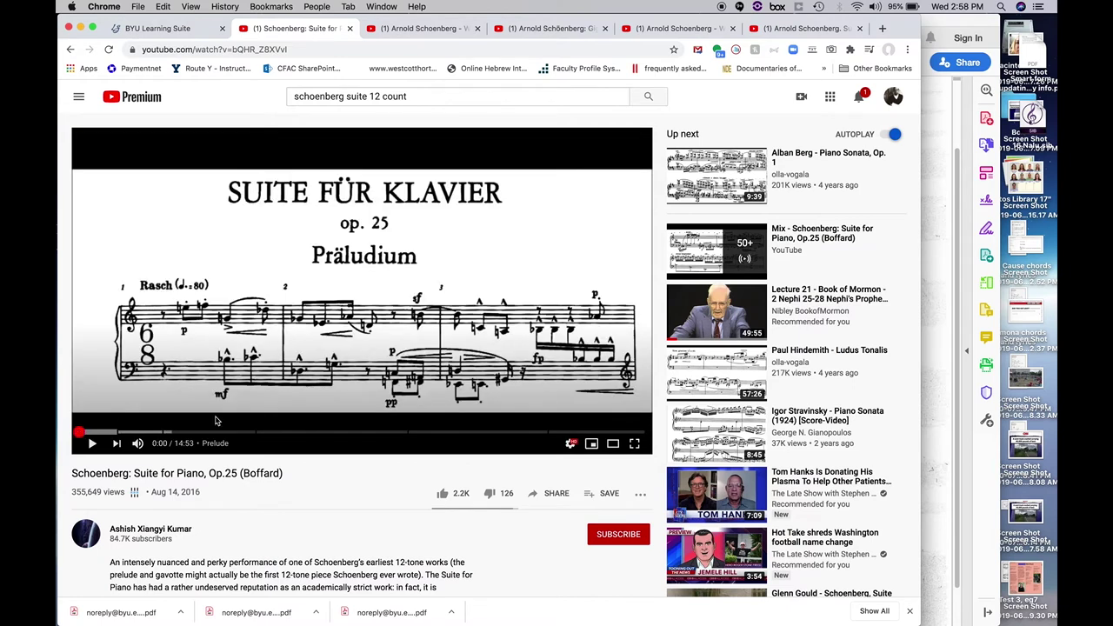
In Acrobat, alternate between Prelude count.pdf and the Schoenberg suite.pdf Gavotte-and-matrix spread
click(933, 360)
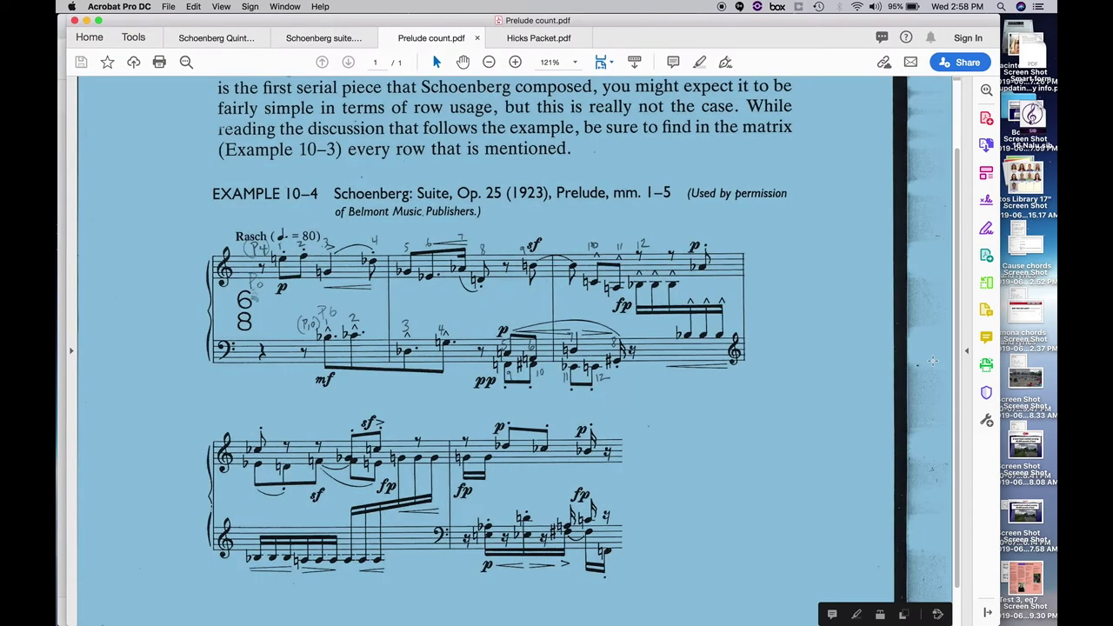
click(839, 384)
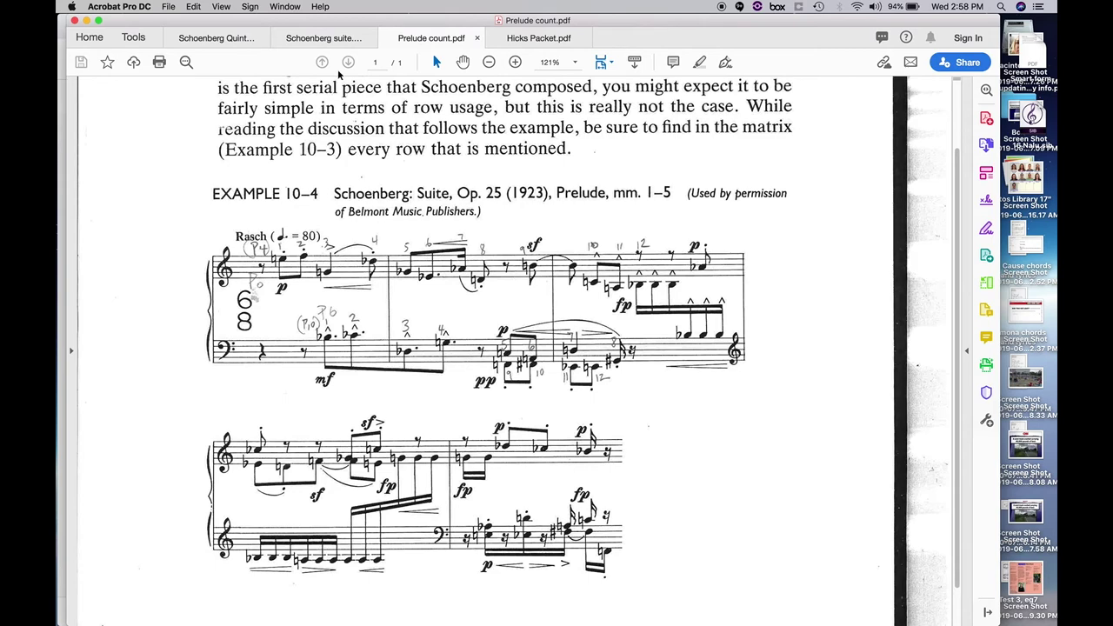
click(326, 37)
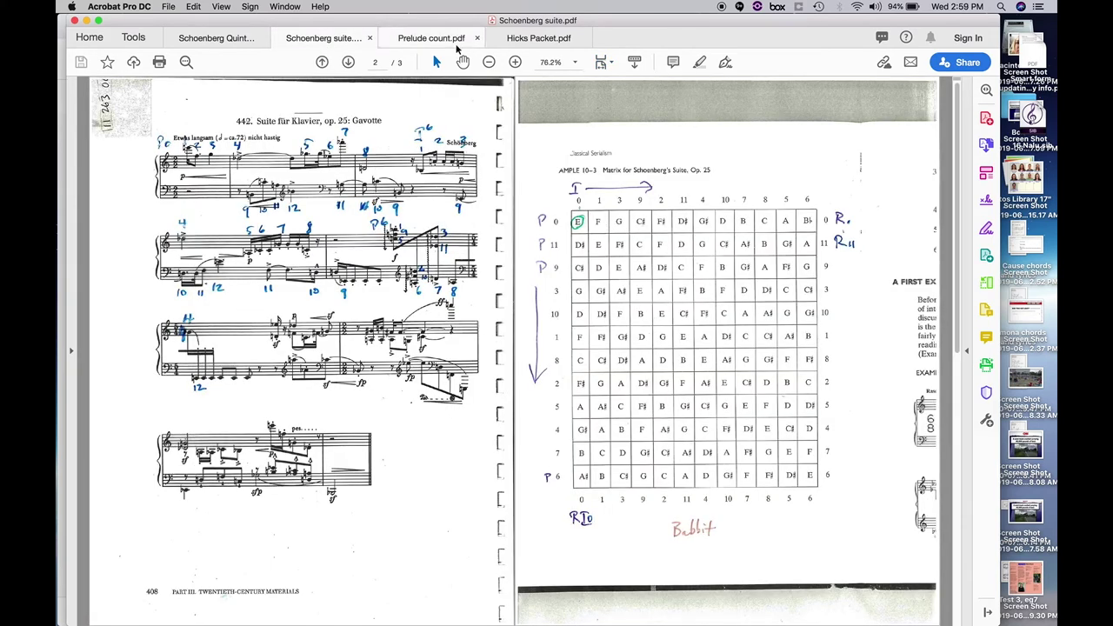
click(456, 44)
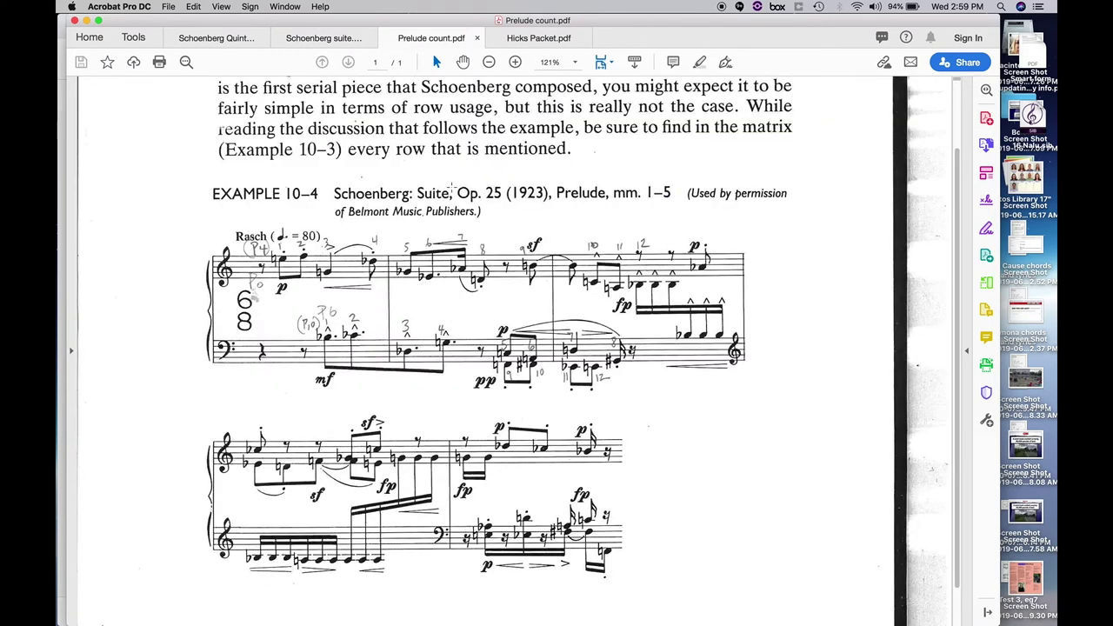
click(338, 41)
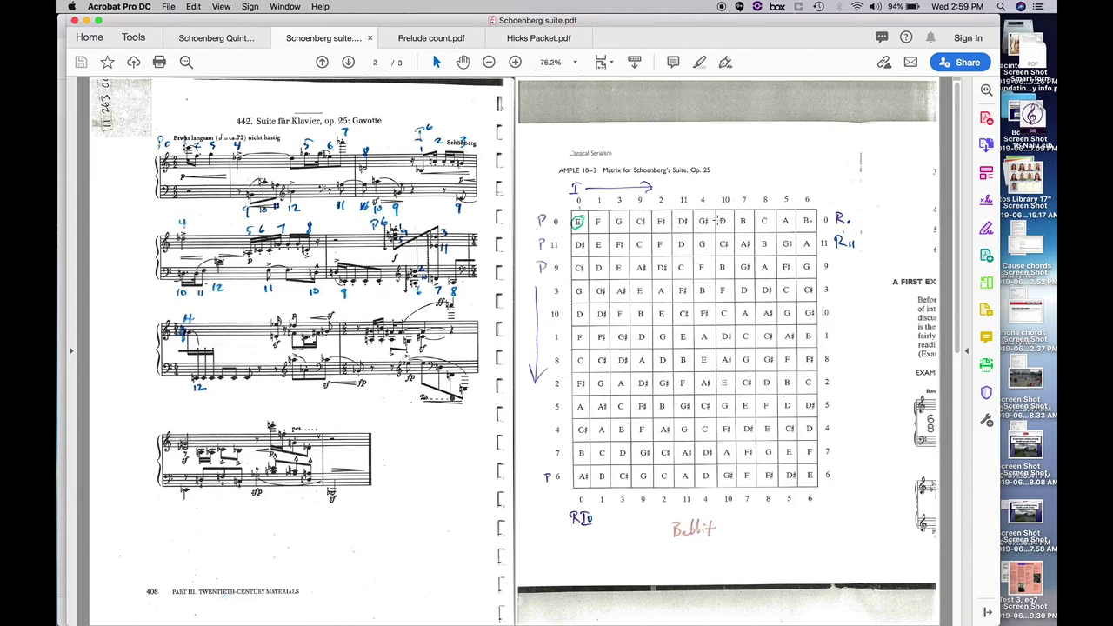
Review Prelude count.pdf, then show the annotated Op. 26 Schoenberg Quintett.pdf score
click(414, 41)
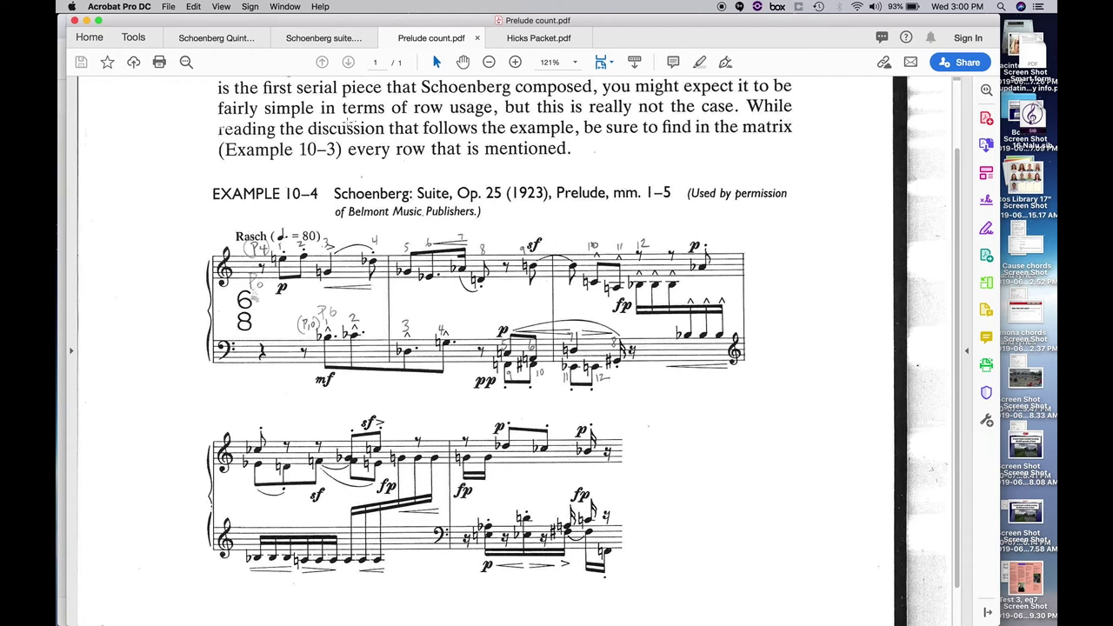
click(206, 40)
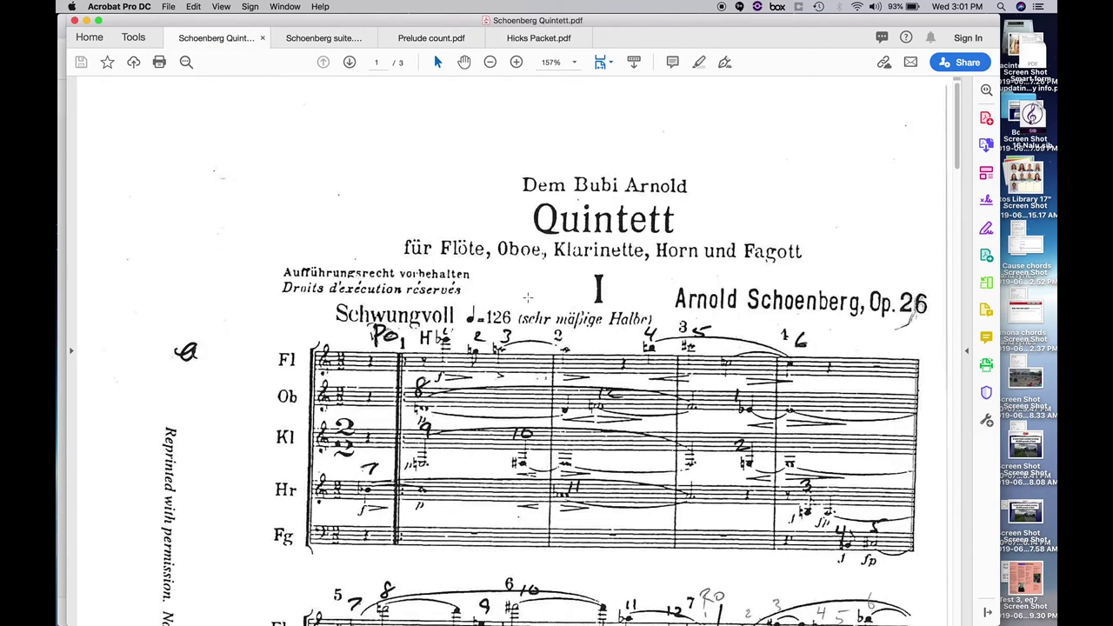
Zoom out twice on the Quintett score to see more of page 1, then bring YouTube in Chrome forward
click(490, 62)
click(490, 62)
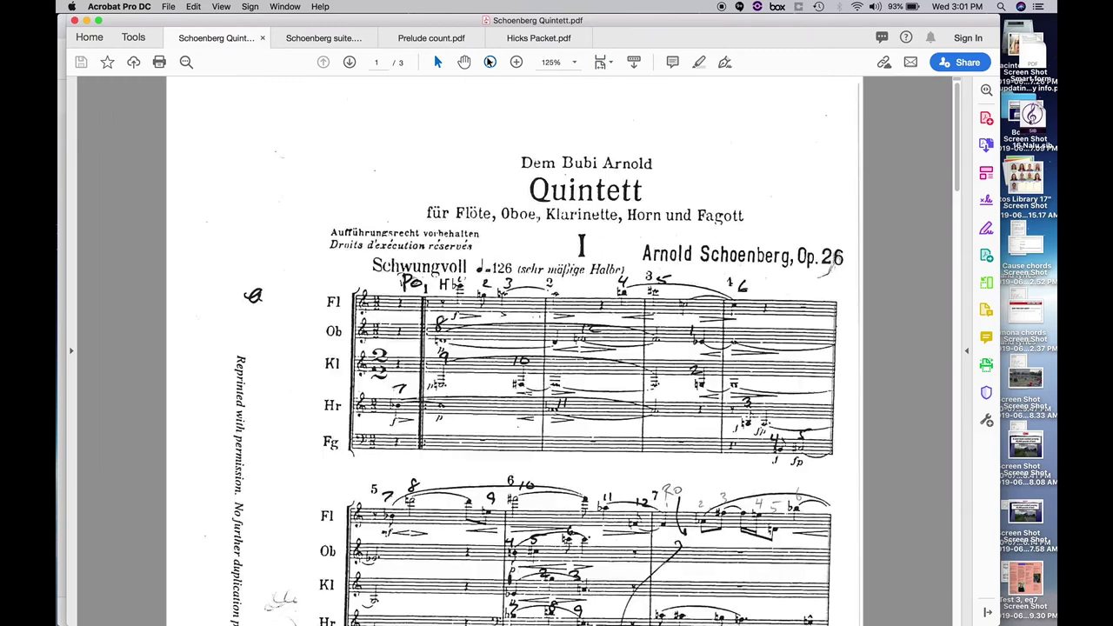
scroll(675, 277, down, 3)
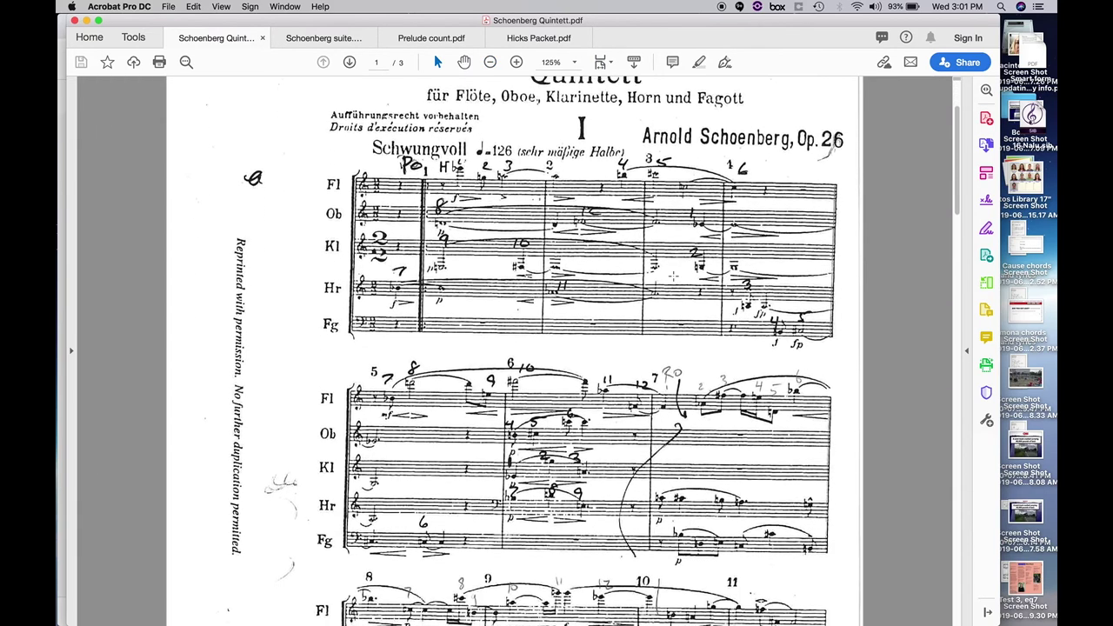
mouse_move(343, 615)
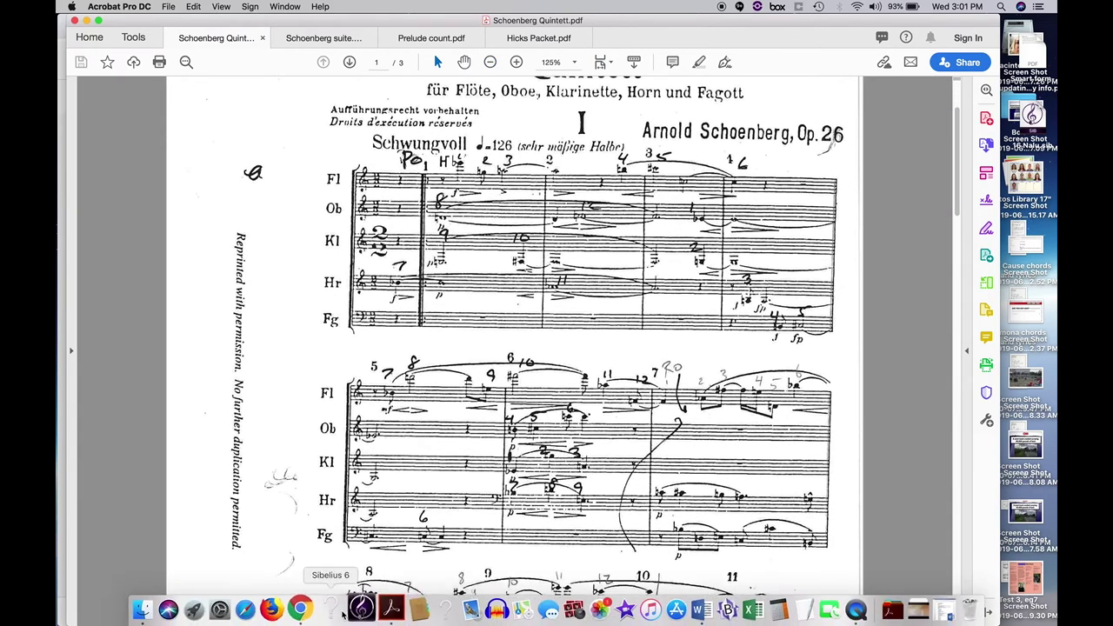
click(298, 610)
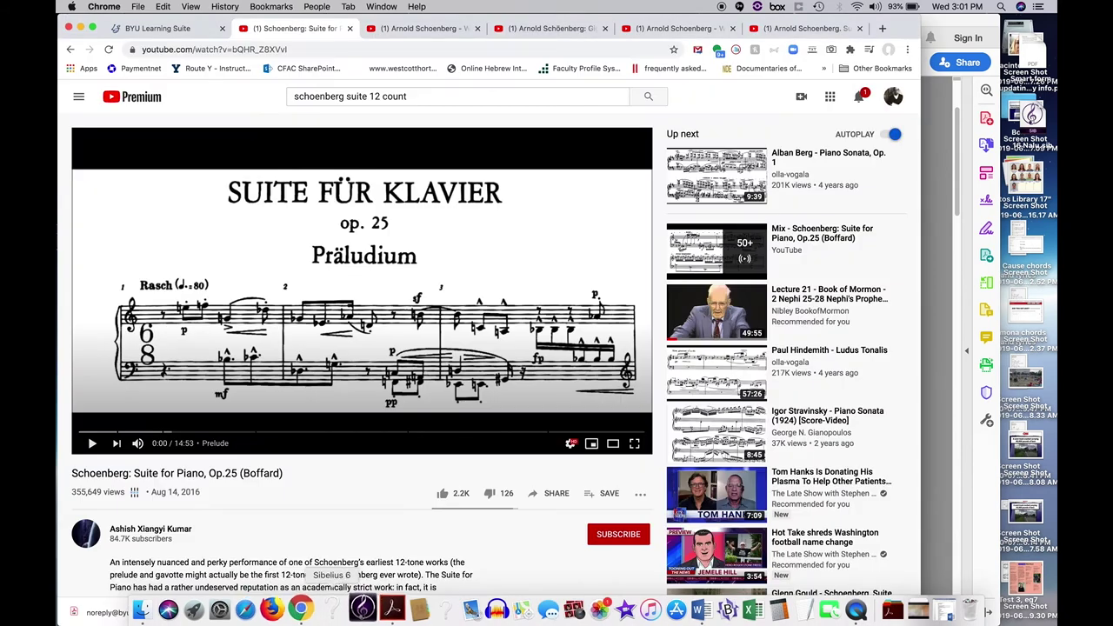
Switch to the Schoenberg Wind Quintet, Op. 26 video and start playing it
click(422, 29)
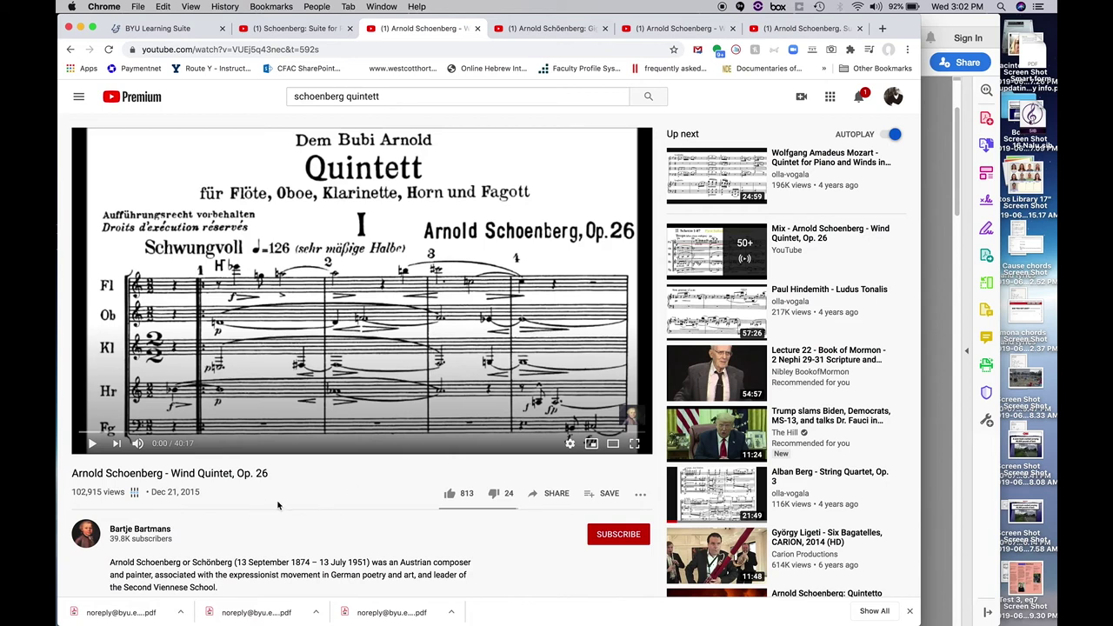
click(92, 444)
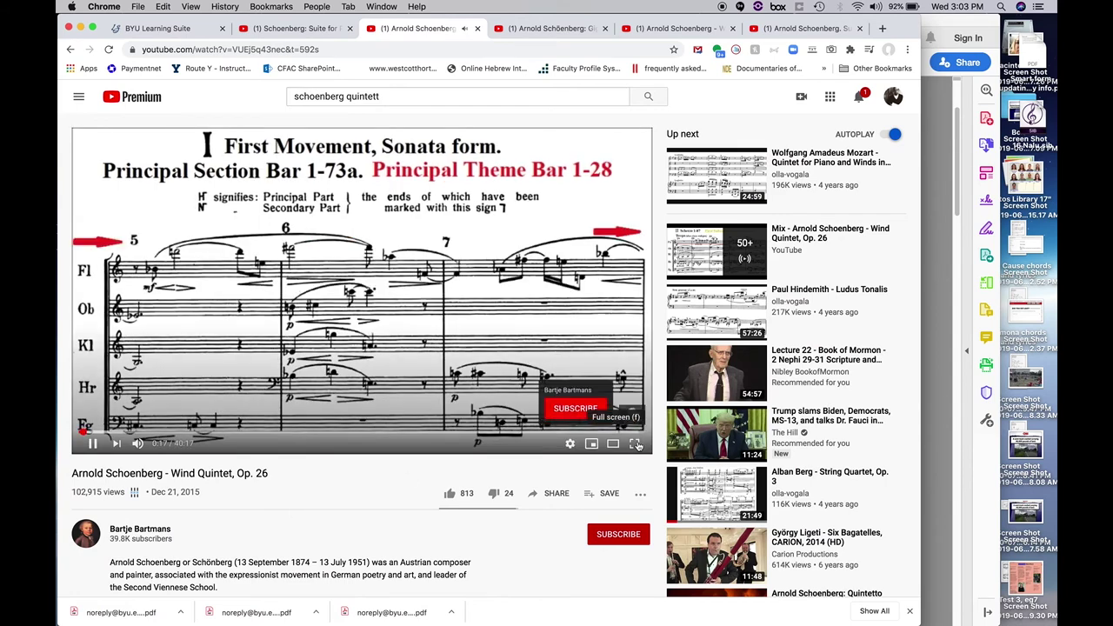
Watch the Wind Quintet full screen, pause at 0:36 on bars 12–15, then exit full screen
click(636, 443)
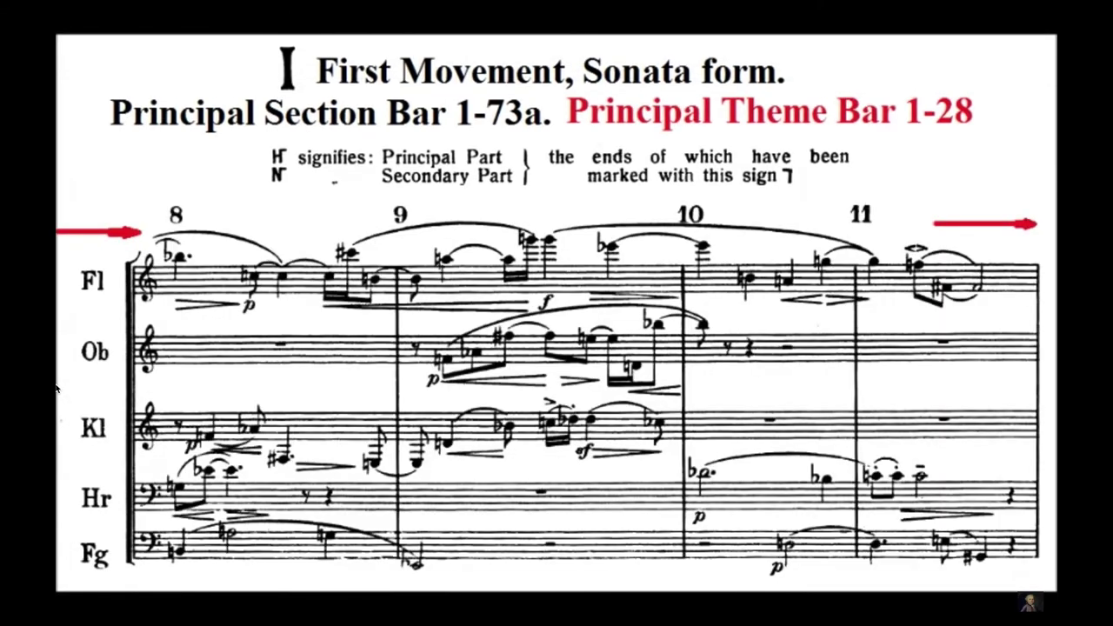
key(space)
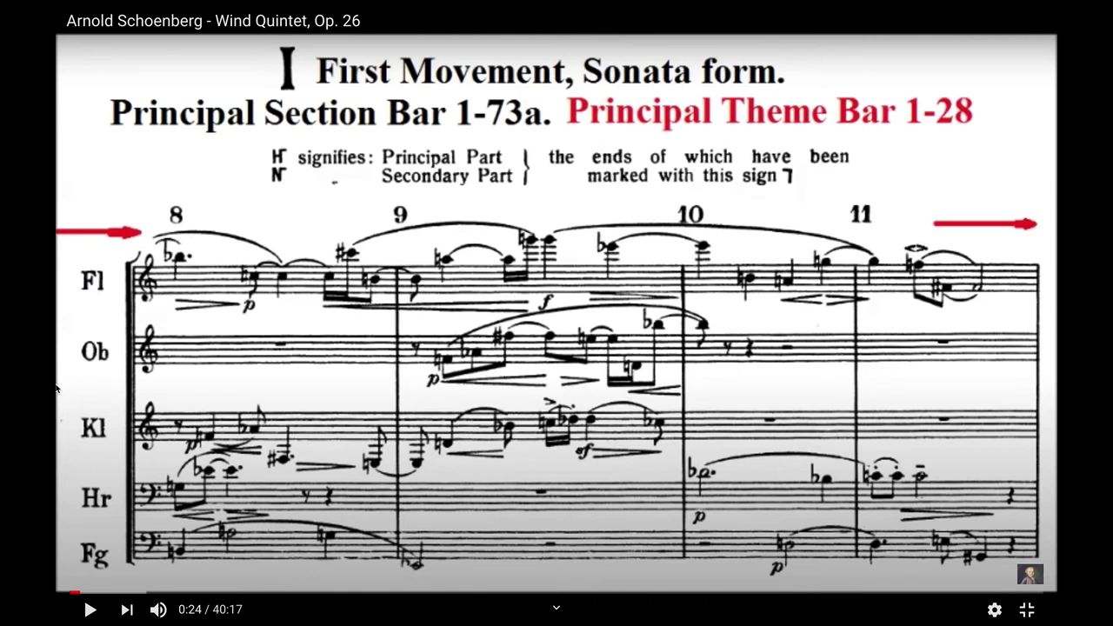
key(space)
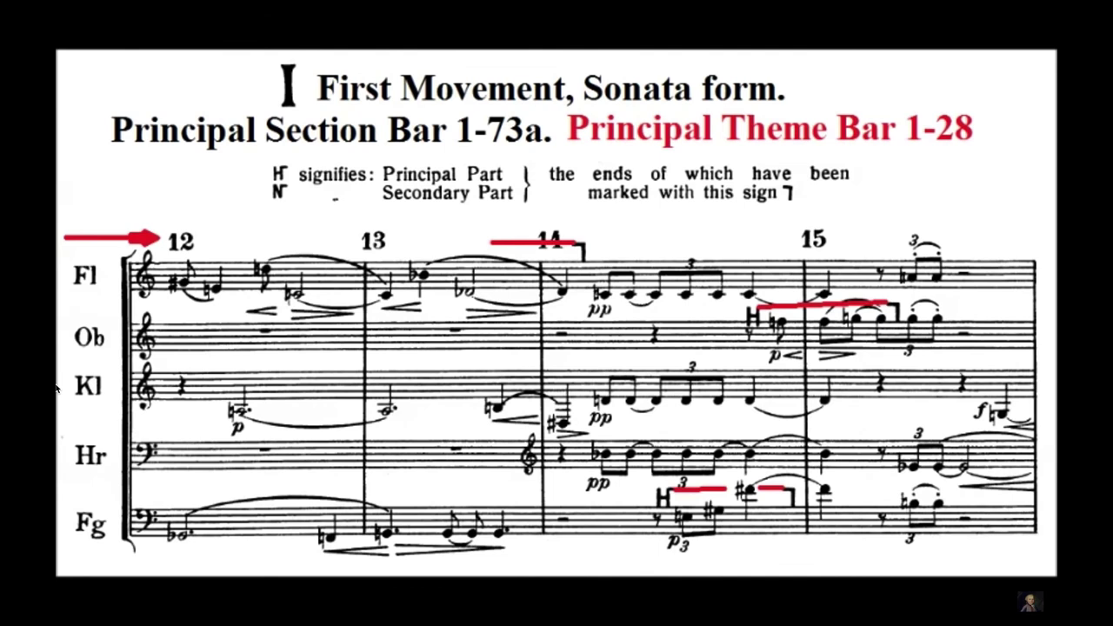
key(space)
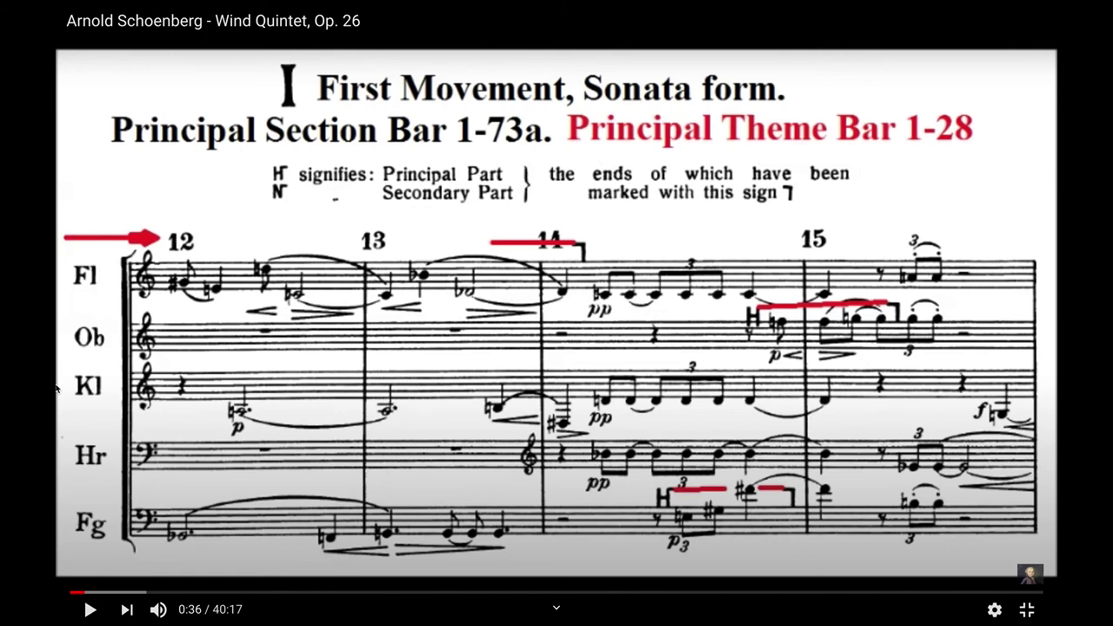
key(Escape)
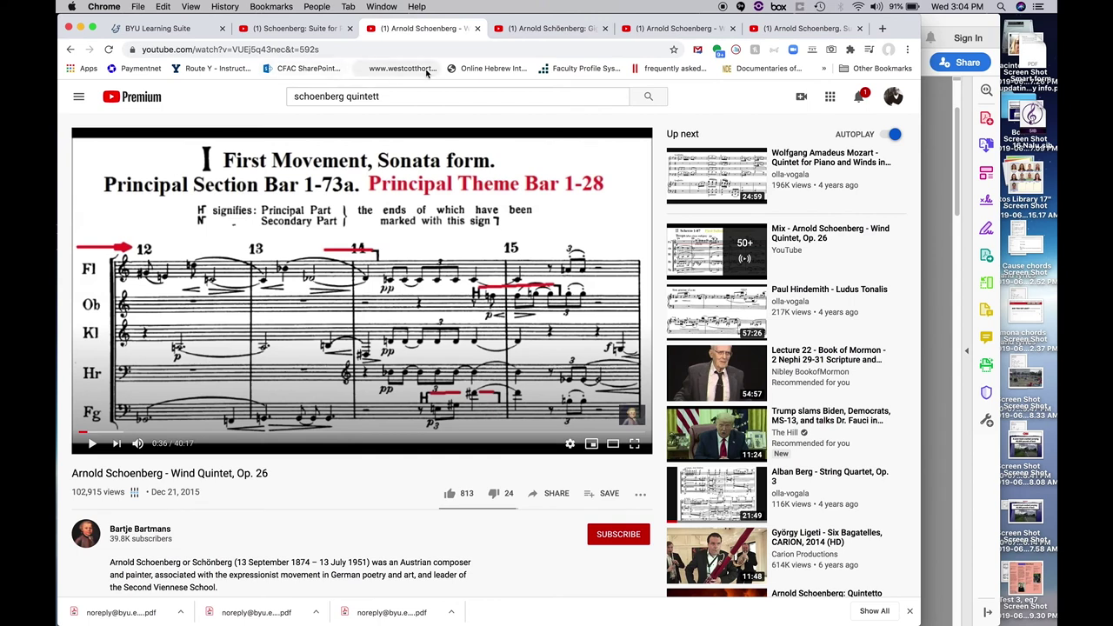
mouse_move(434, 610)
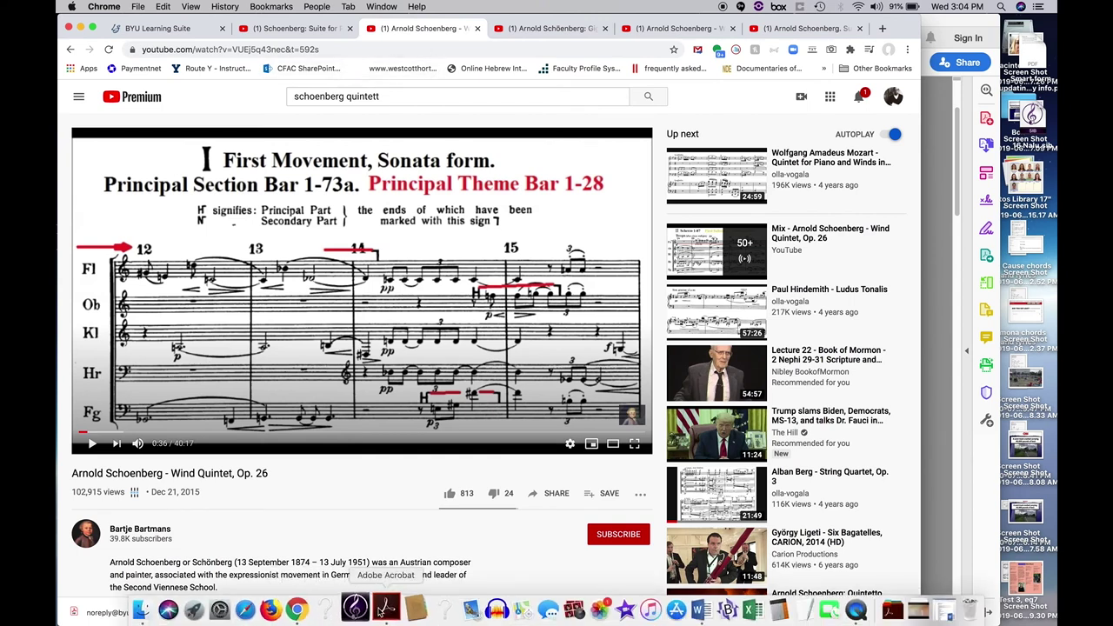
Return to Schoenberg Quintett.pdf in Acrobat, view the page-3 matrix, then scroll back to page 1
click(385, 608)
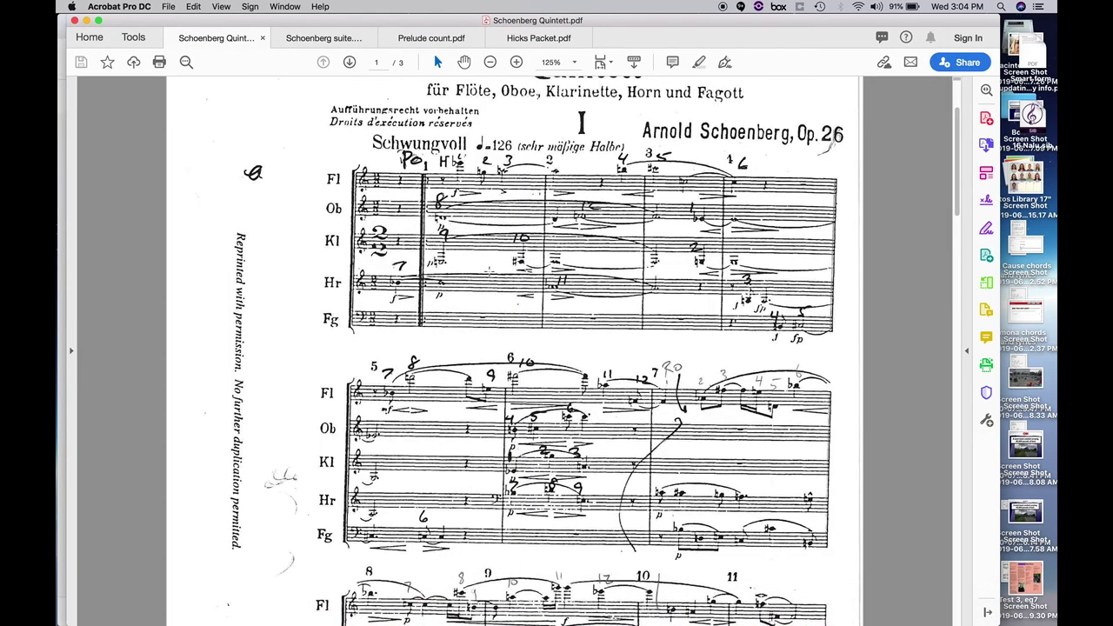
scroll(409, 243, down, 10)
scroll(401, 257, down, 15)
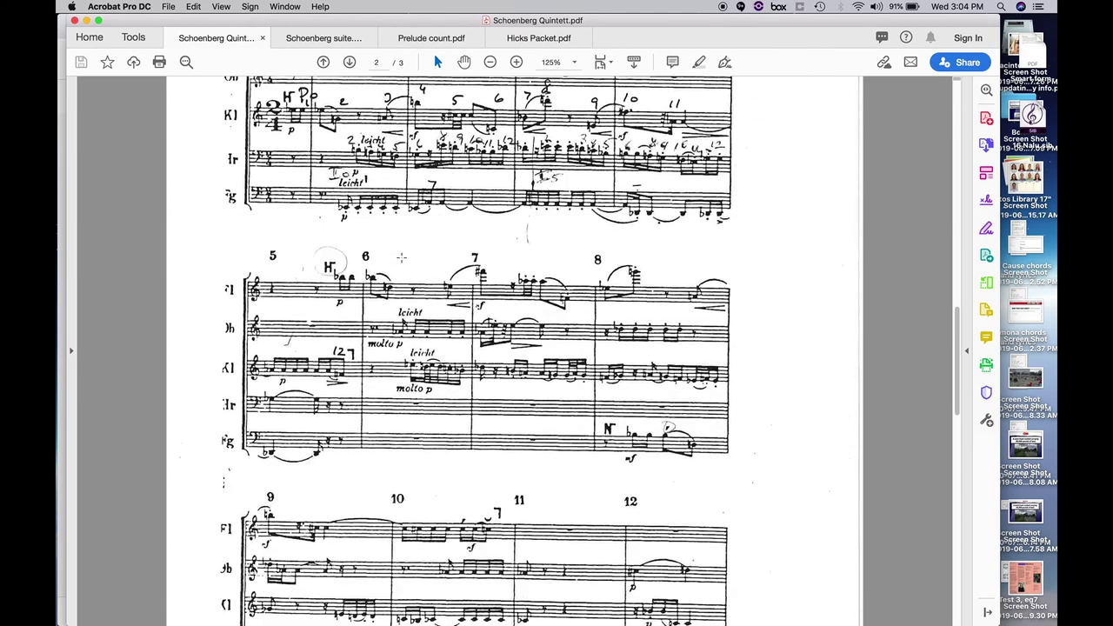
scroll(400, 258, up, 2)
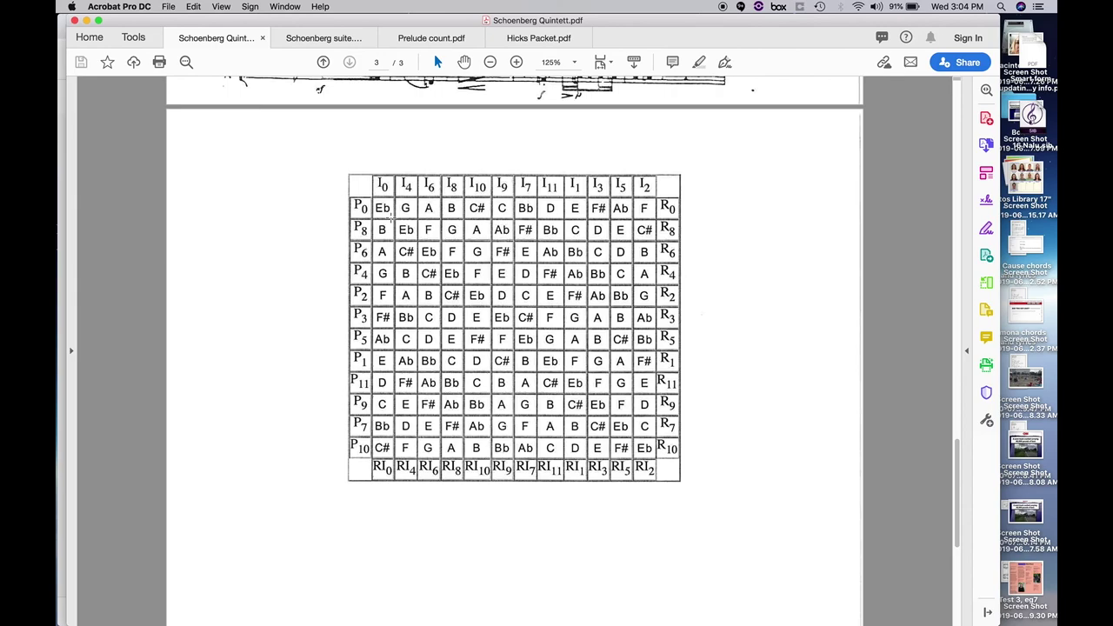
scroll(402, 221, up, 10)
scroll(402, 222, up, 20)
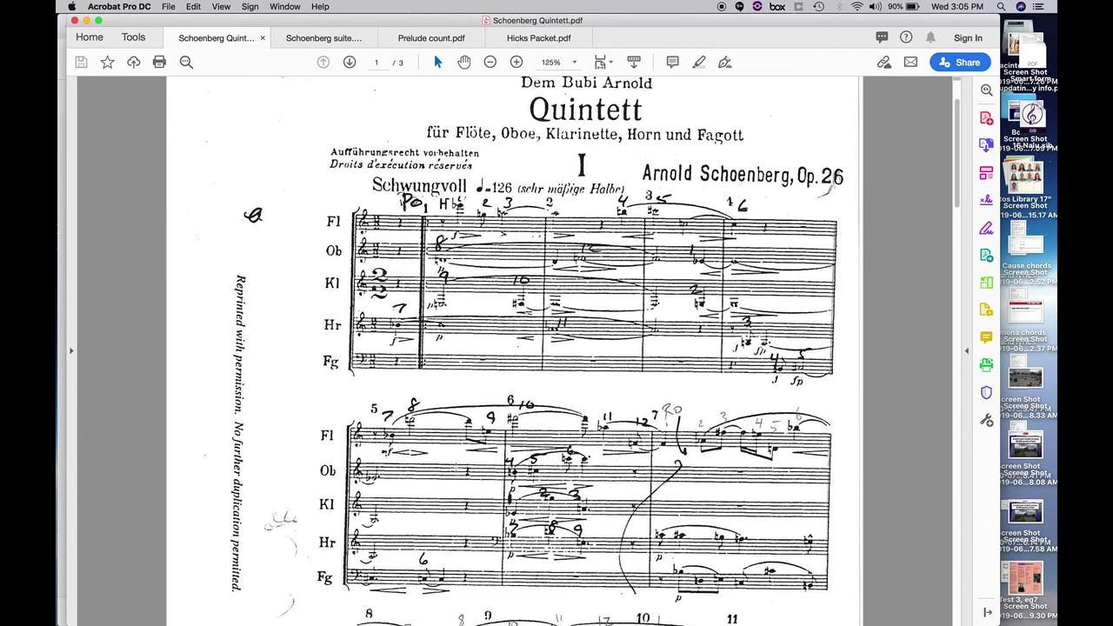
scroll(537, 348, down, 3)
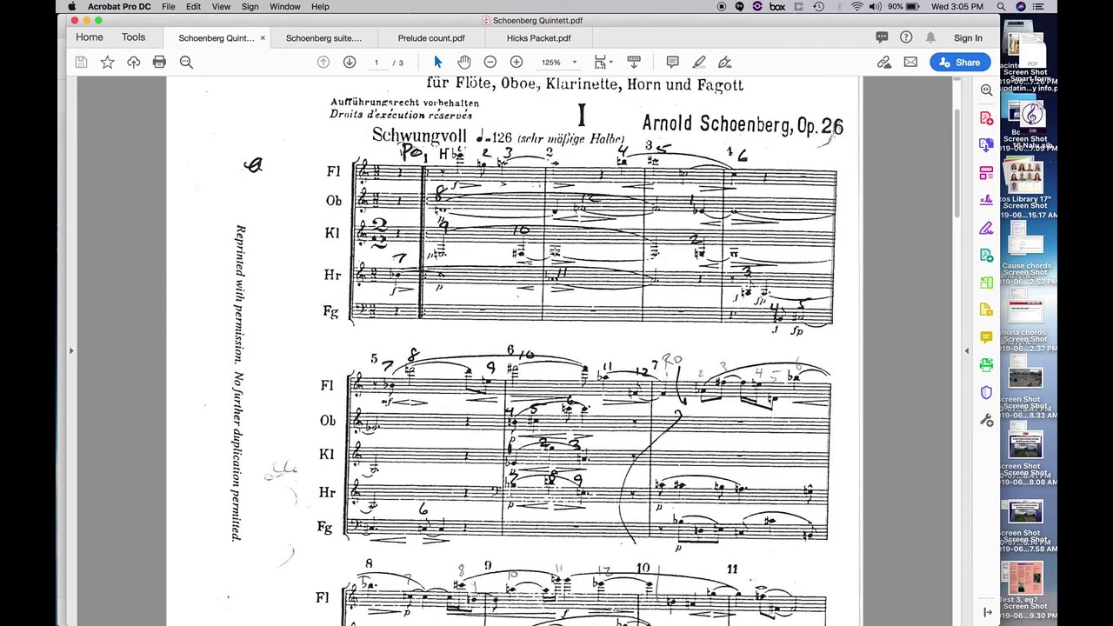
scroll(557, 348, down, 3)
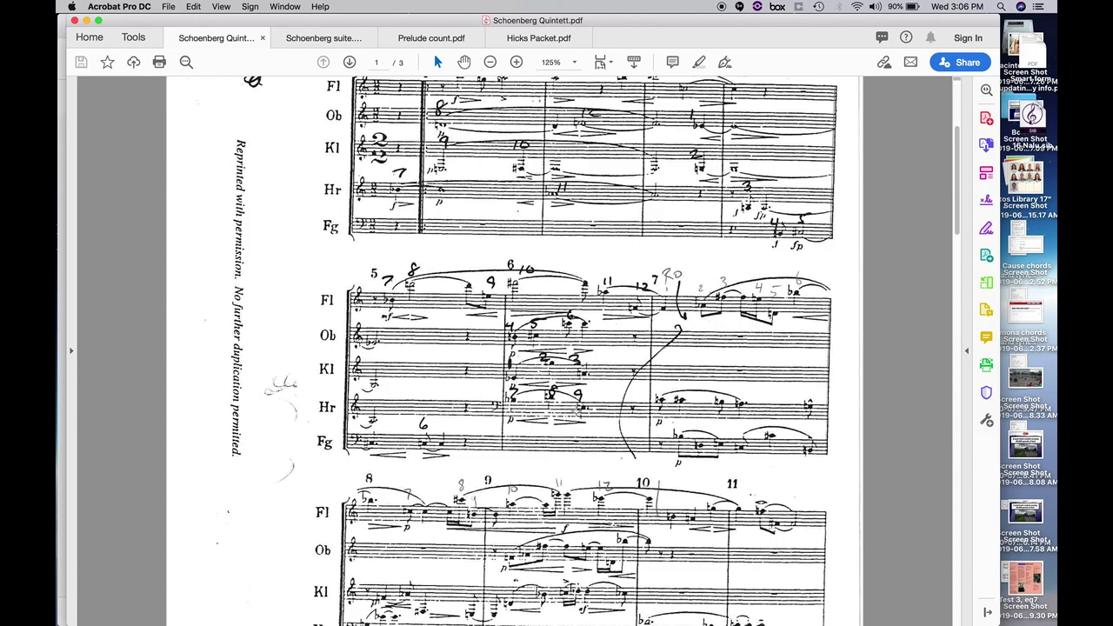
scroll(571, 391, down, 3)
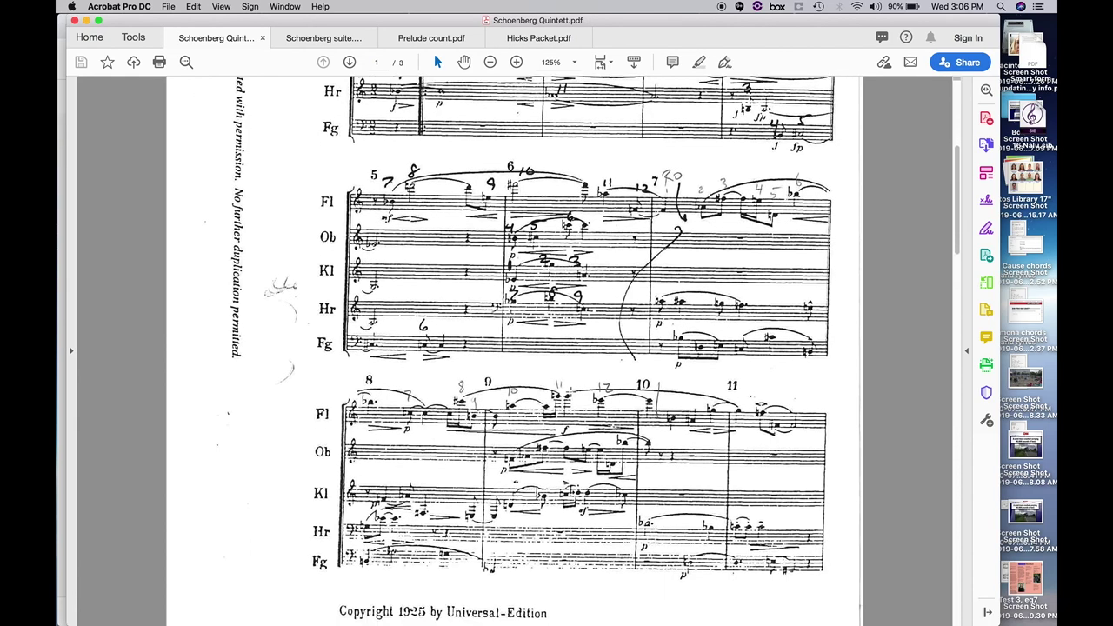
scroll(572, 348, up, 3)
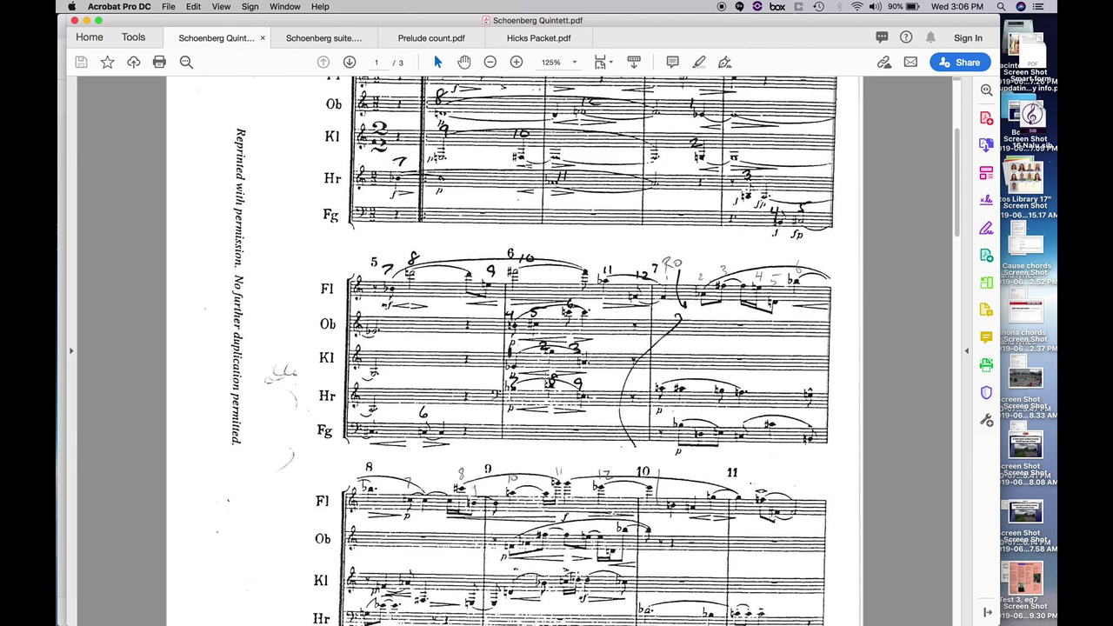
scroll(546, 377, up, 7)
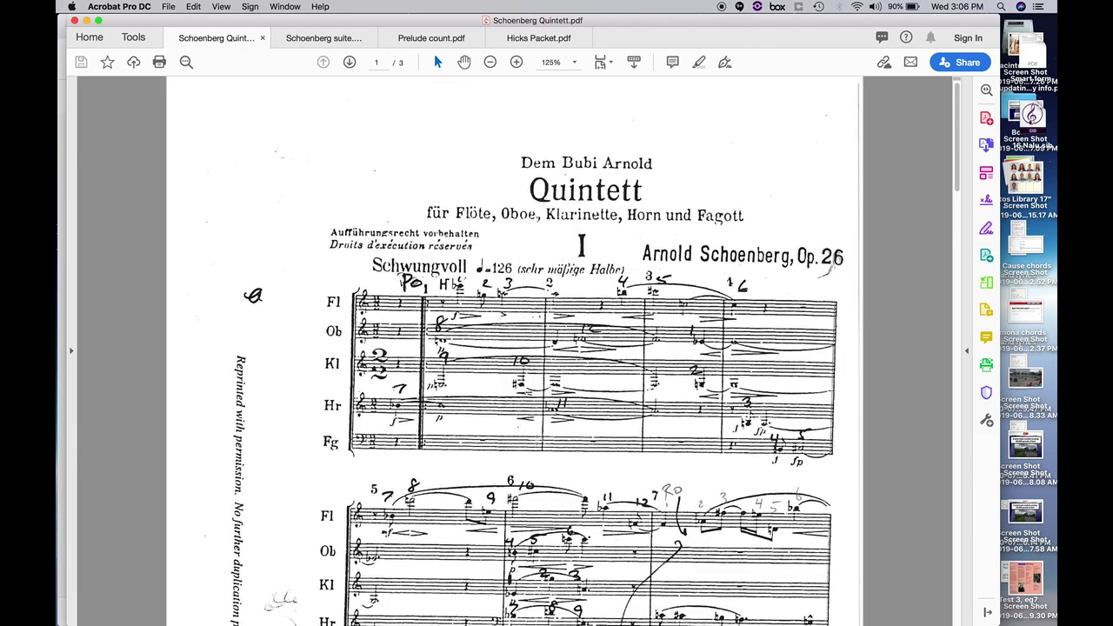
scroll(536, 440, down, 4)
scroll(537, 440, down, 9)
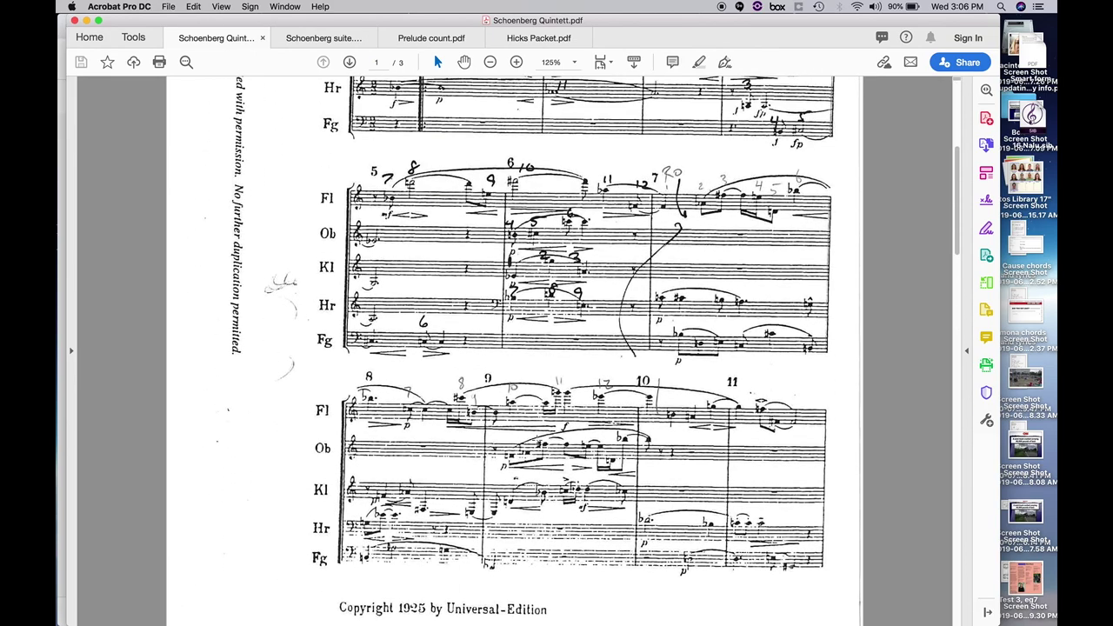
scroll(545, 377, up, 5)
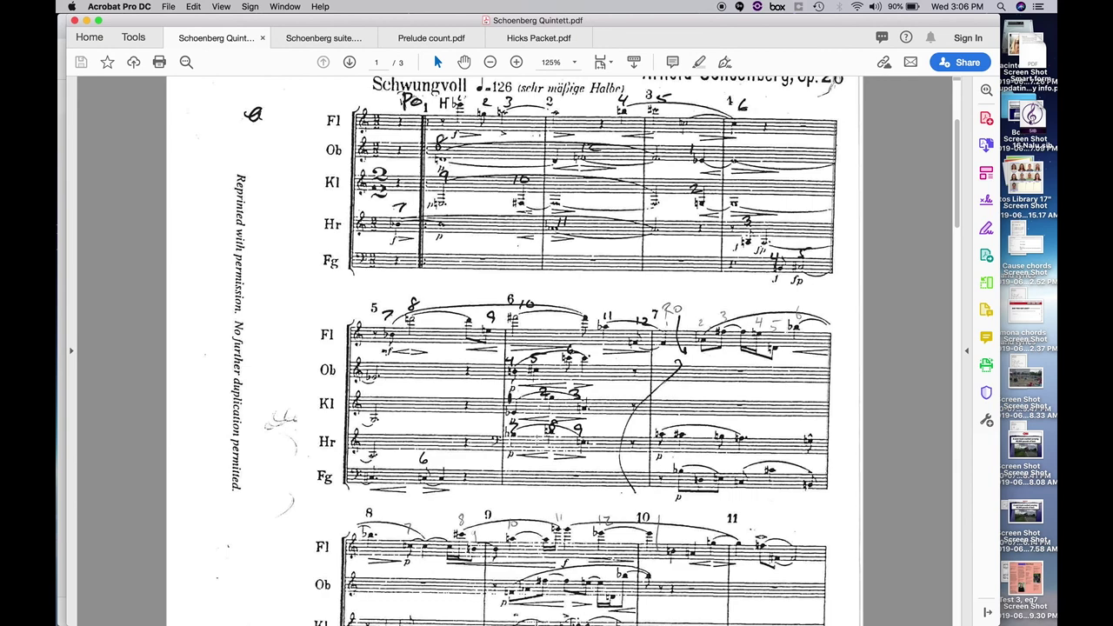
scroll(536, 350, up, 2)
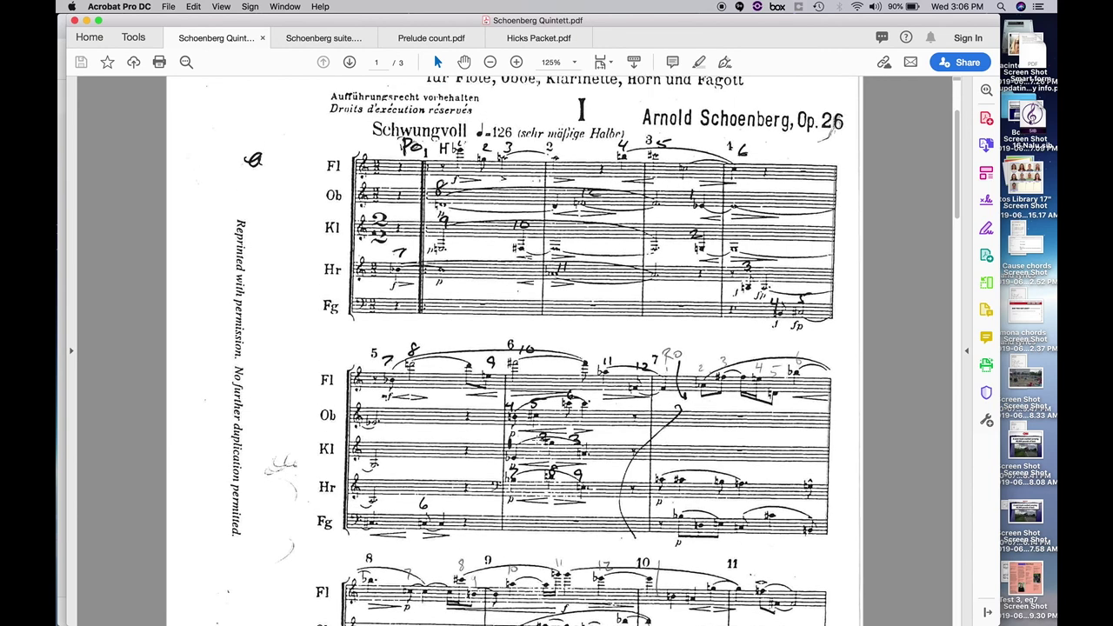
scroll(536, 441, down, 8)
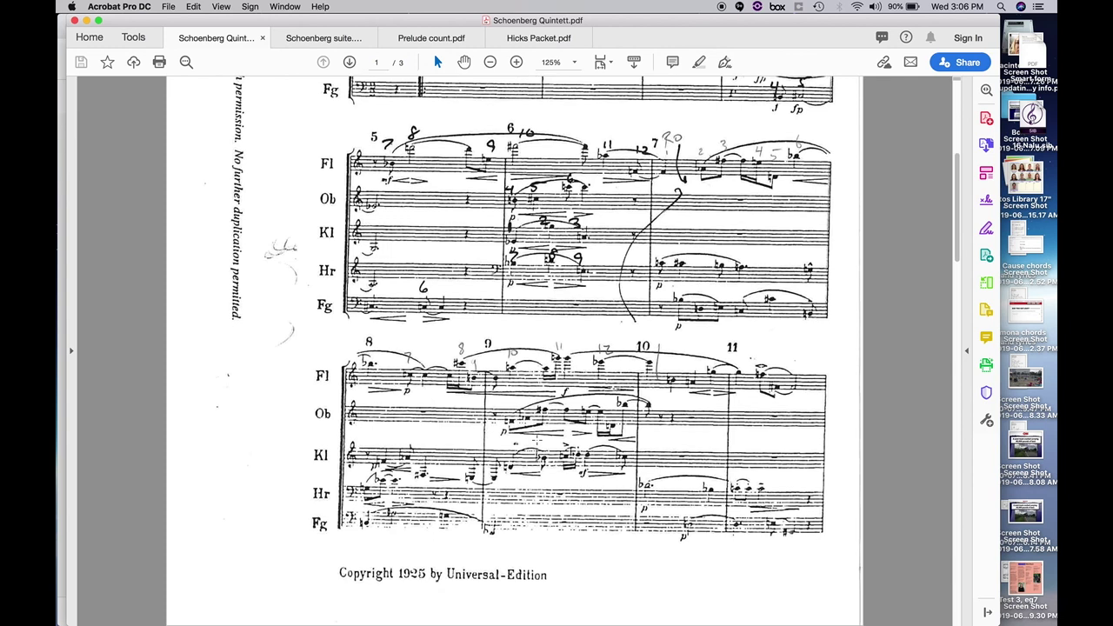